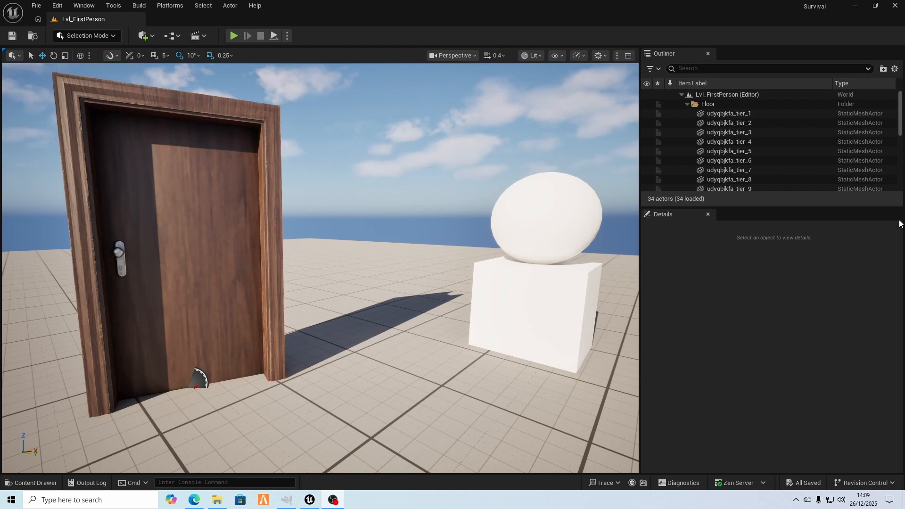
Play-test the first-person level, walking around the objects and up to the door to examine the centre dot and interaction prompt
{"action": "left_click", "coordinate": [234, 36]}
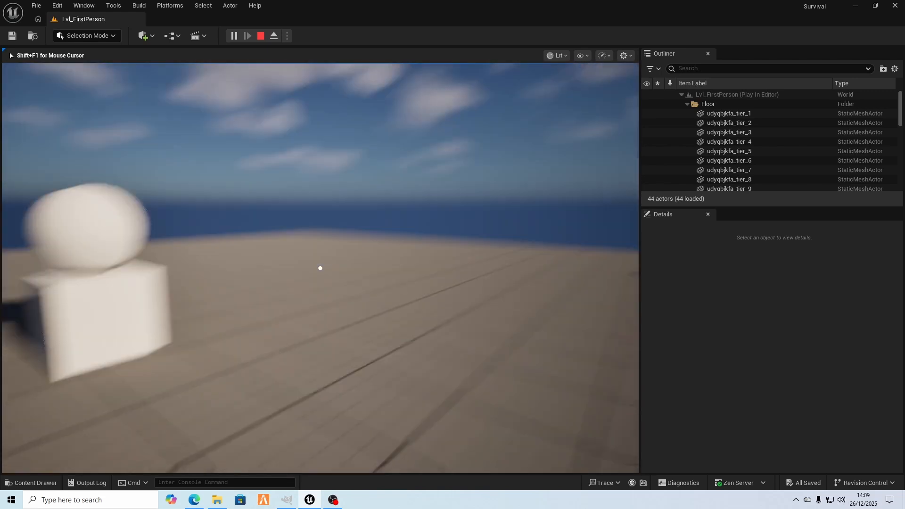
{"action": "key", "text": "w"}
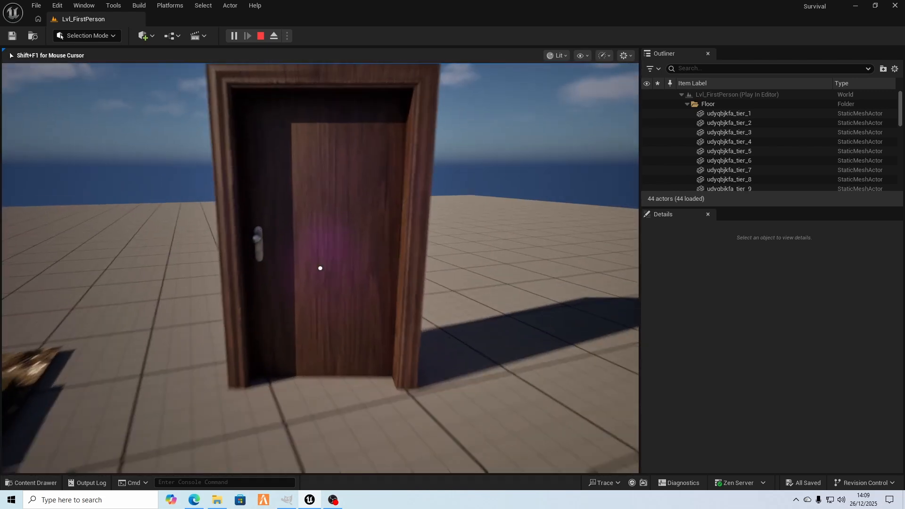
{"action": "key", "text": "w"}
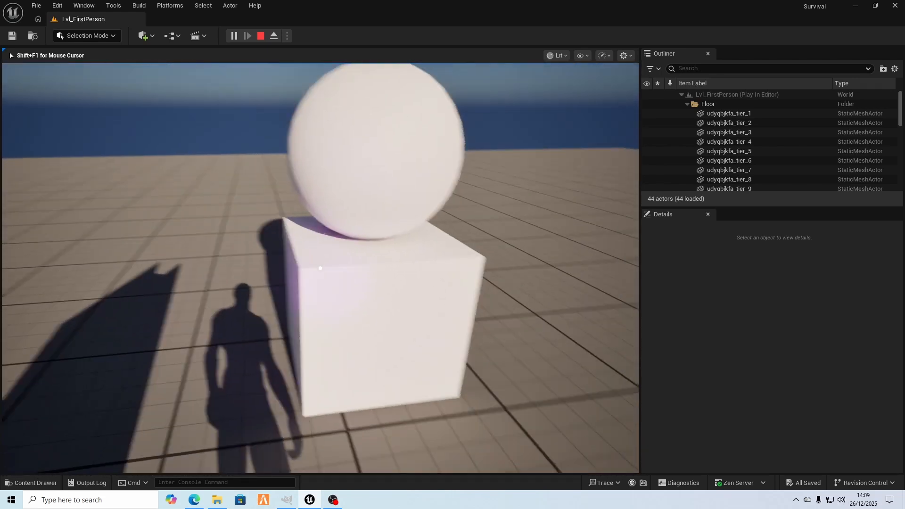
{"action": "key", "text": "w"}
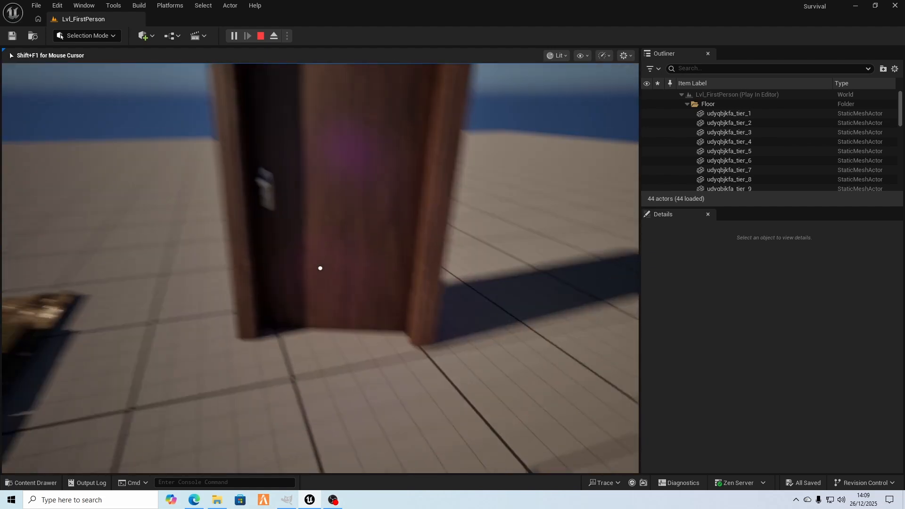
{"action": "key", "text": "s"}
{"action": "key", "text": "w"}
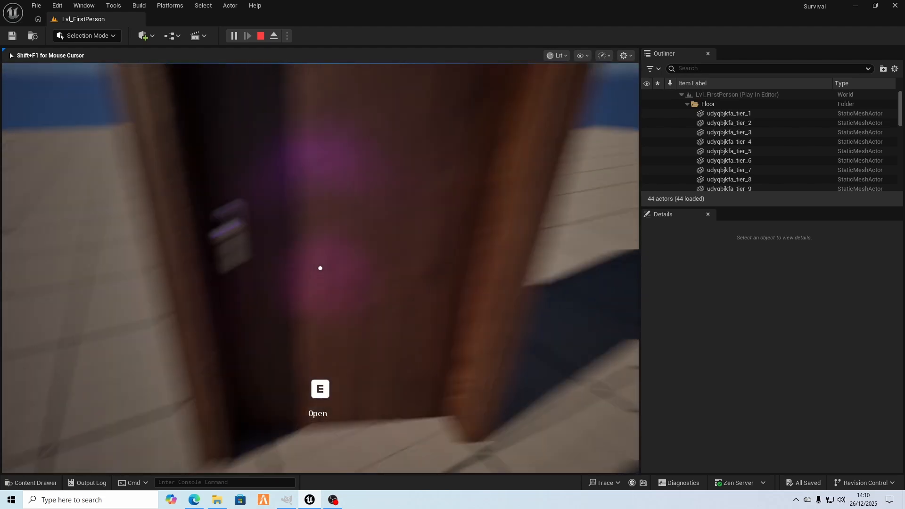
{"action": "key", "text": "s"}
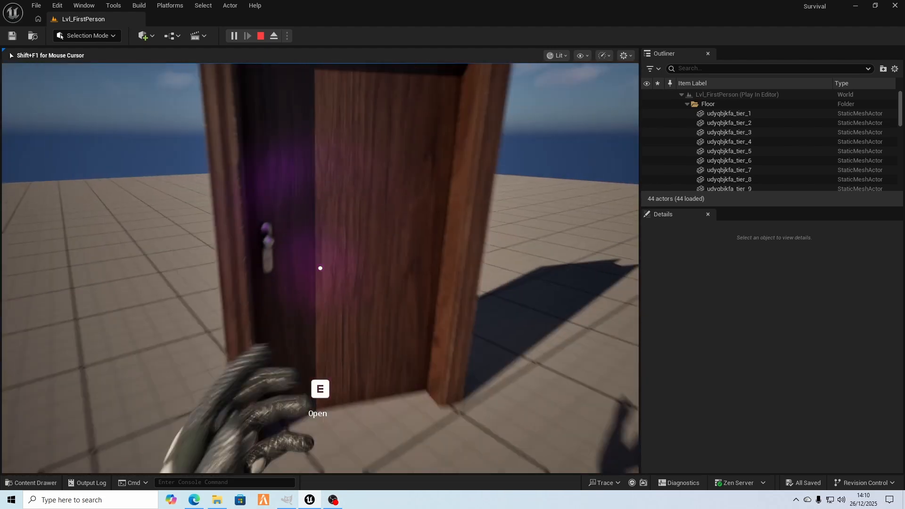
{"action": "key", "text": "w"}
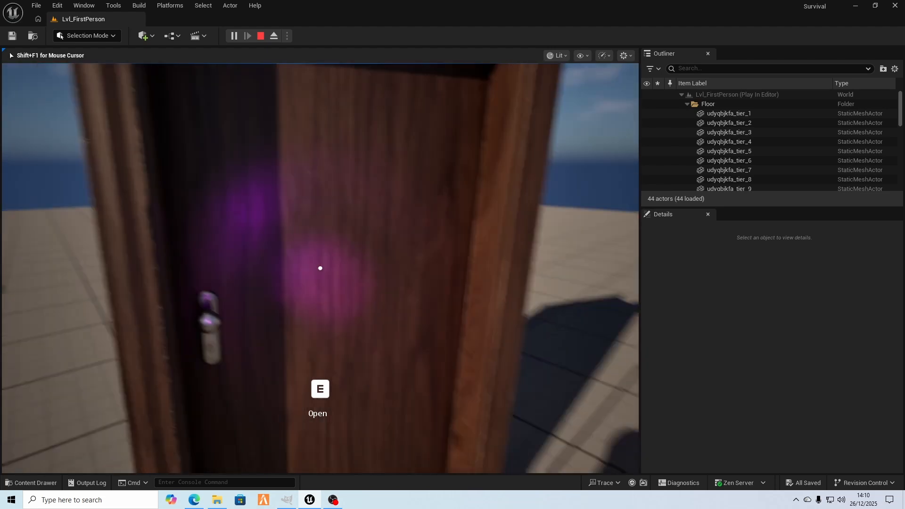
{"action": "key", "text": "s"}
{"action": "key", "text": "w"}
{"action": "key", "text": "s"}
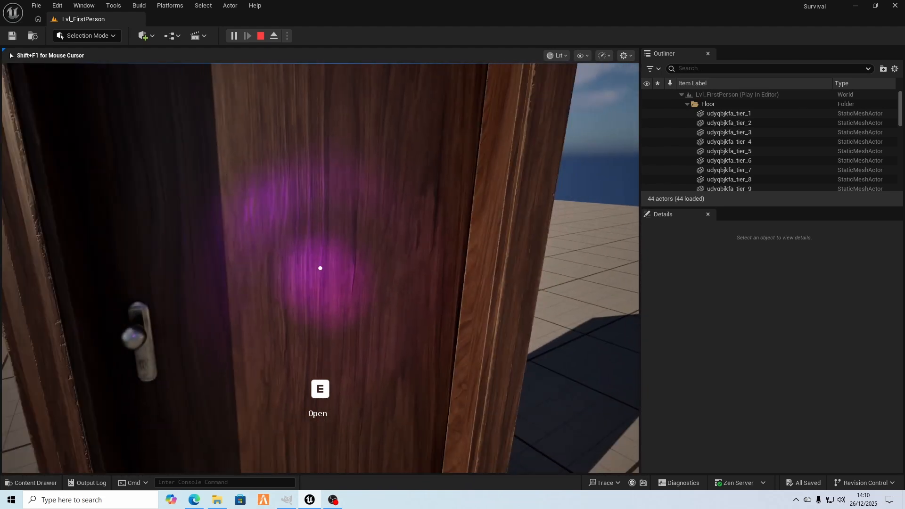
{"action": "key", "text": "w"}
{"action": "key", "text": "s"}
{"action": "key", "text": "w"}
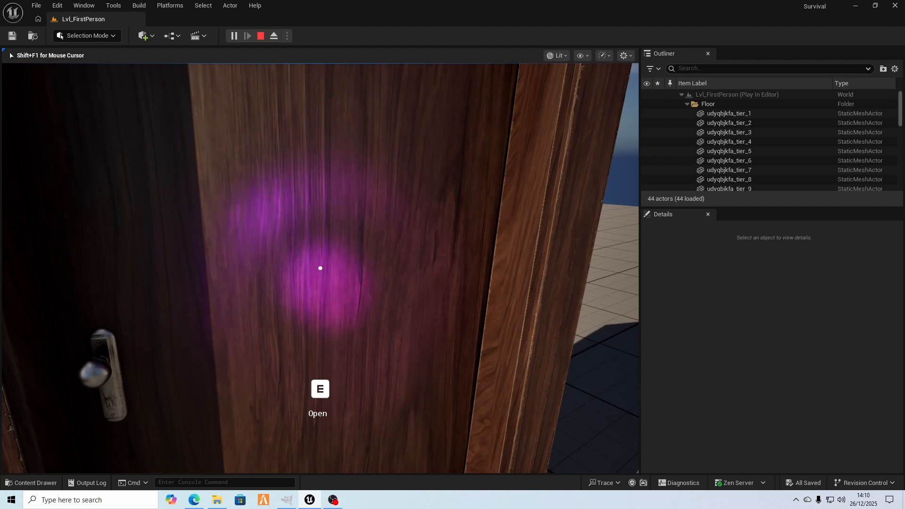
{"action": "key", "text": "Escape"}
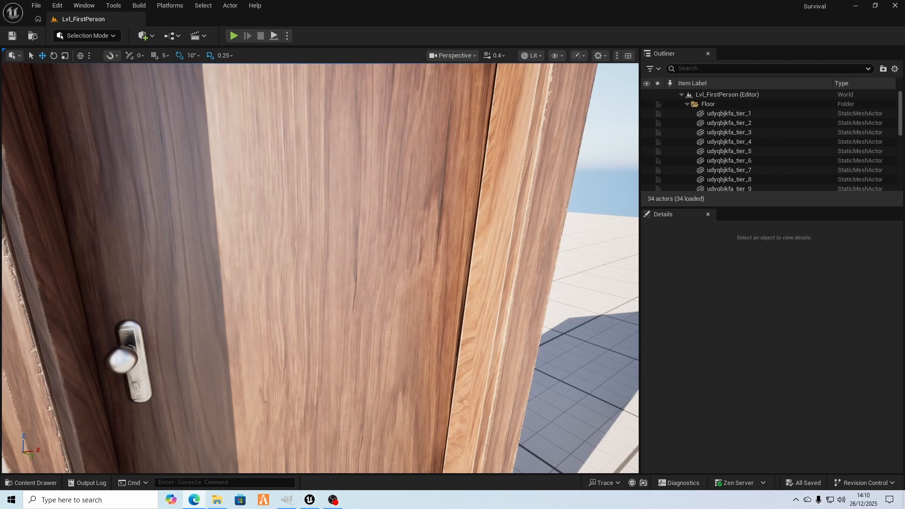
Switch to the browser to view the GIMP home page, and return to the Unreal level
{"action": "left_click_drag", "start_coordinate": [904, 66], "coordinate": [554, 1]}
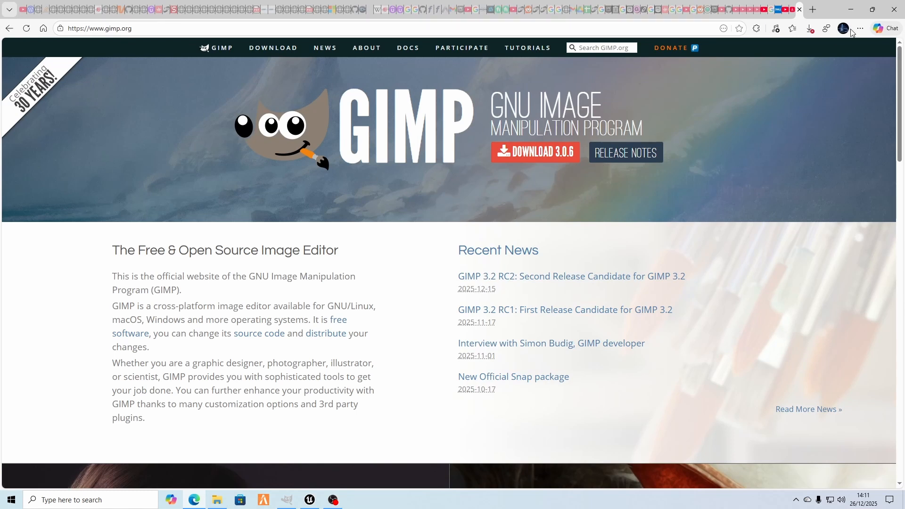
{"action": "left_click_drag", "start_coordinate": [832, 8], "coordinate": [904, 10]}
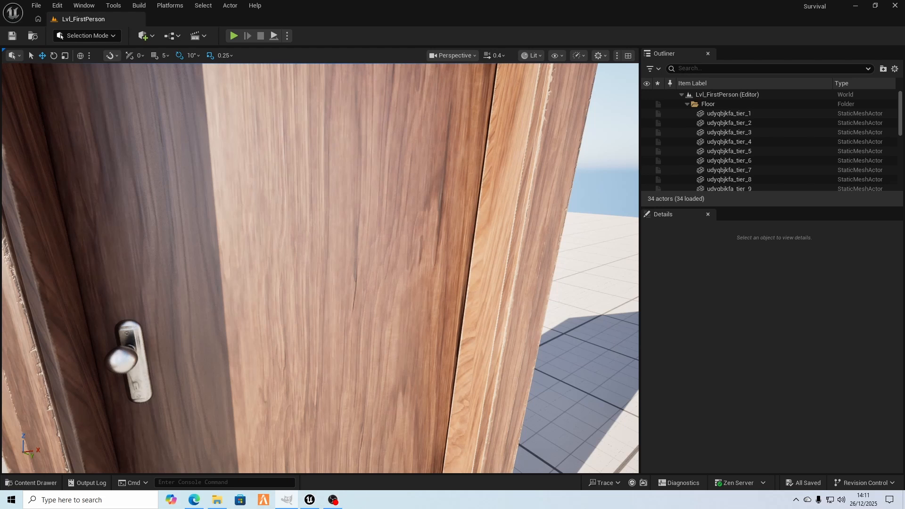
Switch to GIMP and set up a new image with width and height of 20 px
{"action": "left_click_drag", "start_coordinate": [902, 57], "coordinate": [393, 5]}
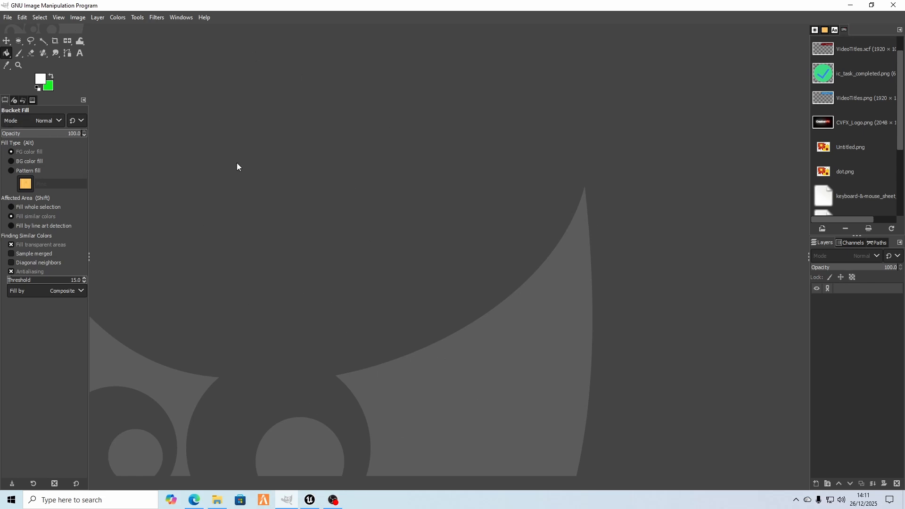
{"action": "left_click", "coordinate": [8, 18]}
{"action": "left_click", "coordinate": [22, 32]}
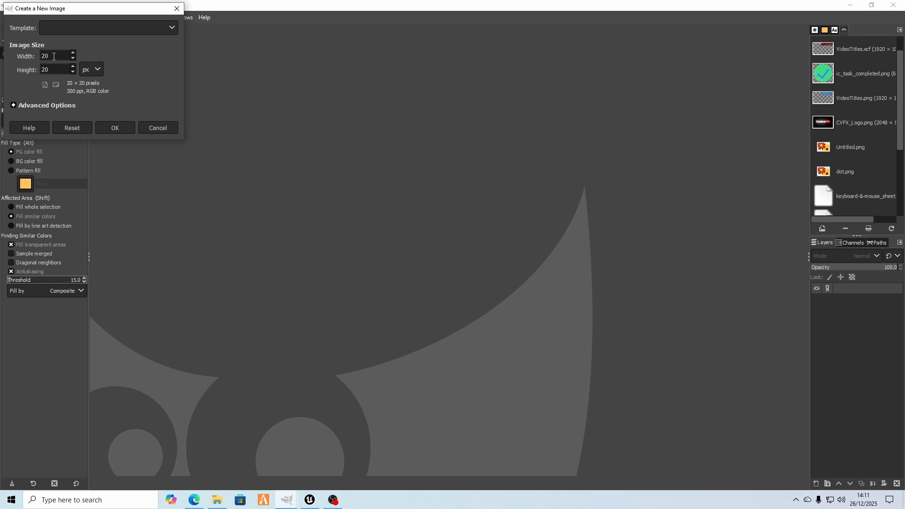
{"action": "double_click", "coordinate": [54, 56]}
{"action": "type", "text": "20"}
{"action": "left_click", "coordinate": [54, 69]}
Set the new image's fill to Transparency in the advanced options and create the image
{"action": "left_click", "coordinate": [15, 106]}
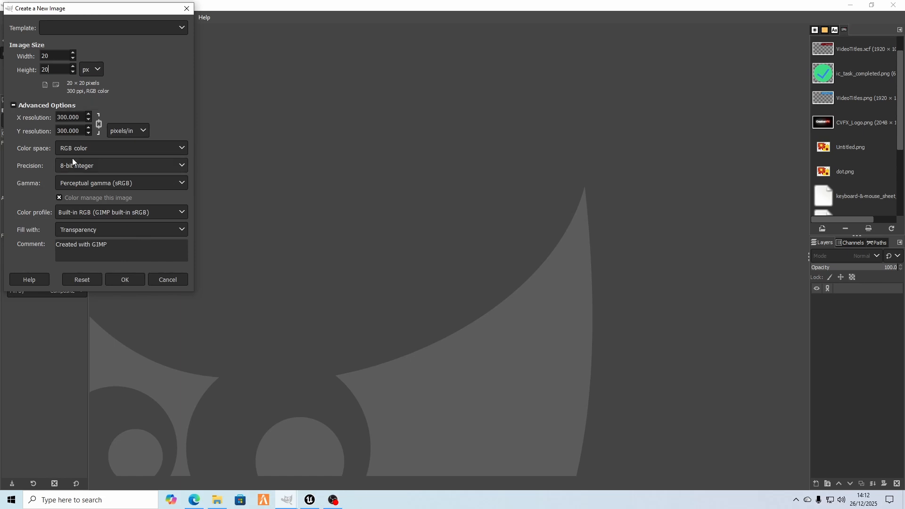
{"action": "left_click", "coordinate": [102, 231]}
{"action": "left_click", "coordinate": [89, 255]}
{"action": "left_click", "coordinate": [123, 230]}
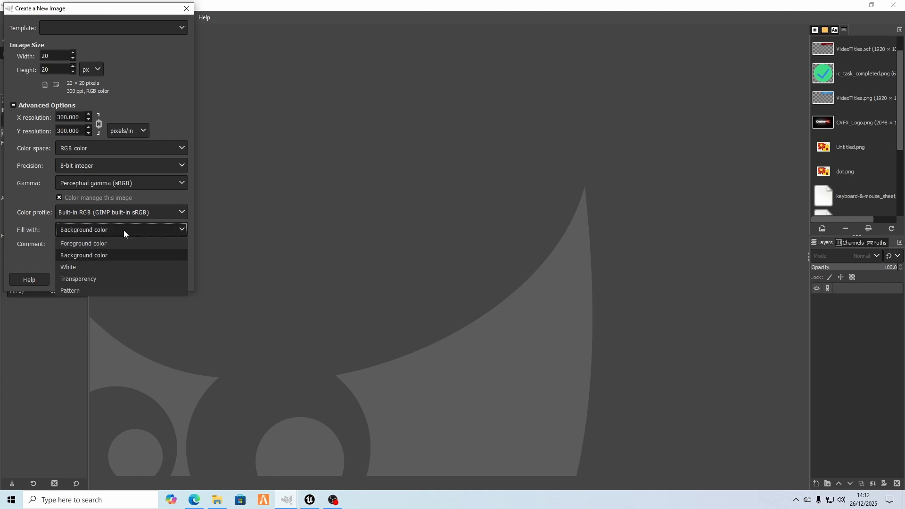
{"action": "left_click", "coordinate": [79, 279]}
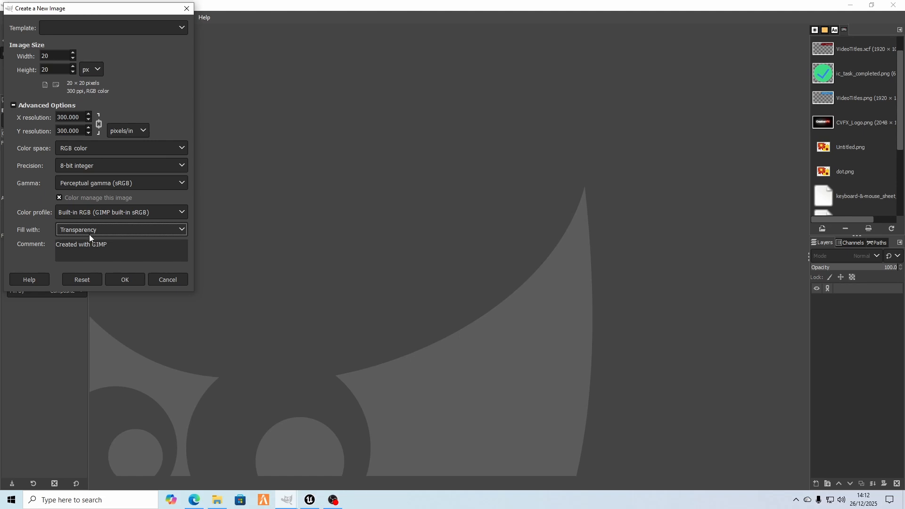
{"action": "left_click", "coordinate": [124, 279]}
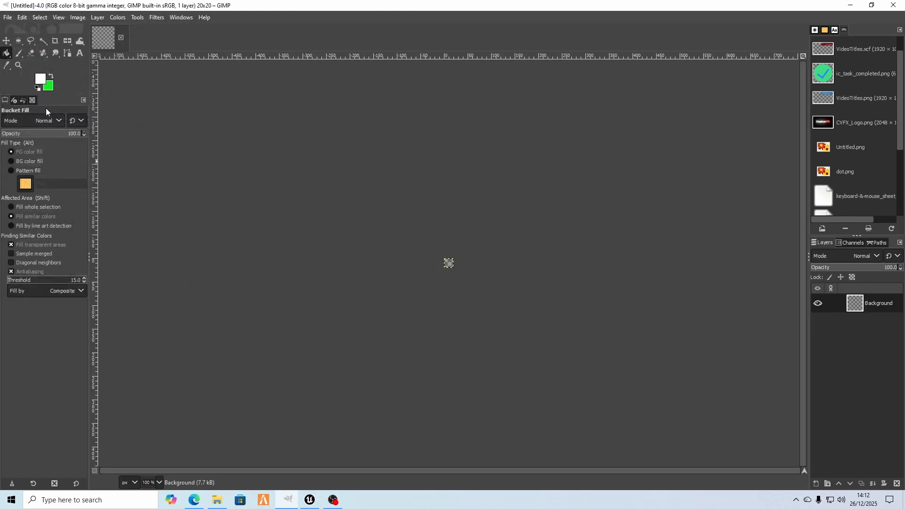
Make a 20 × 20 px circular selection spanning the whole canvas with the Ellipse Select tool
{"action": "left_click", "coordinate": [19, 64]}
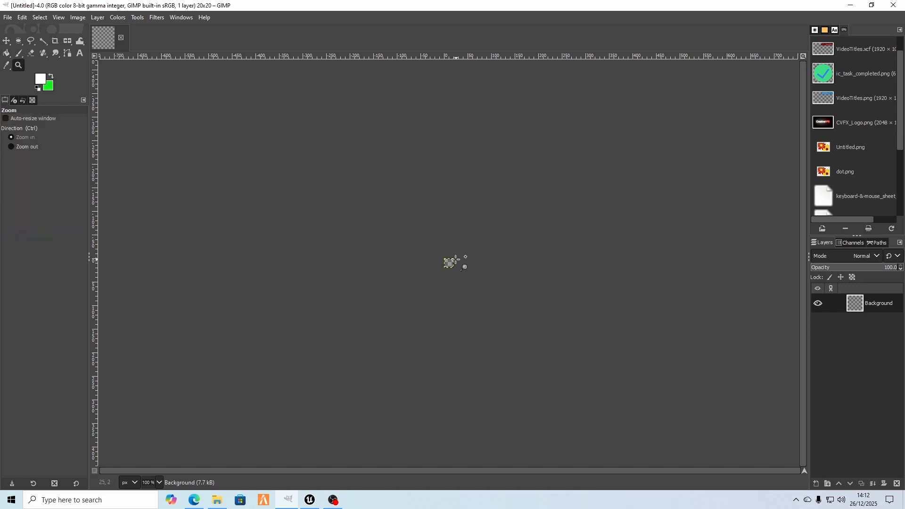
{"action": "left_click_drag", "start_coordinate": [438, 254], "coordinate": [465, 282]}
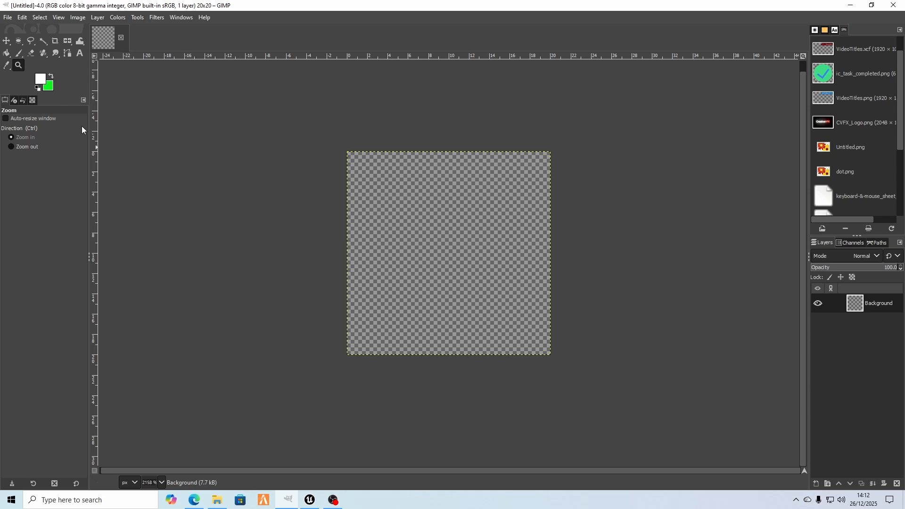
{"action": "left_click", "coordinate": [19, 41]}
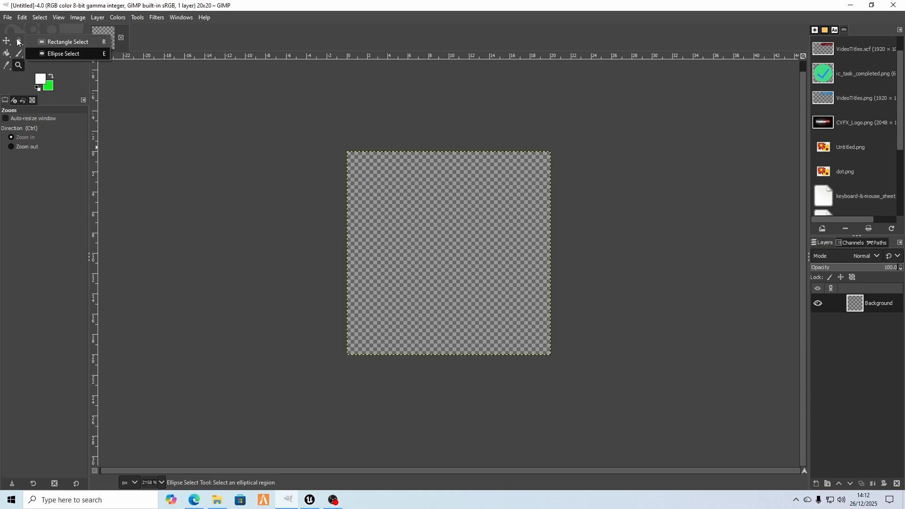
{"action": "left_click", "coordinate": [33, 43]}
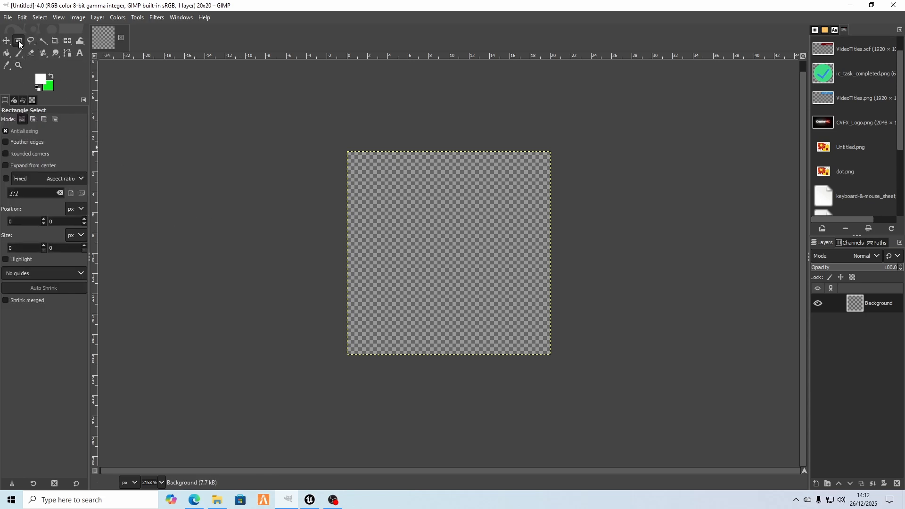
{"action": "left_click", "coordinate": [17, 43]}
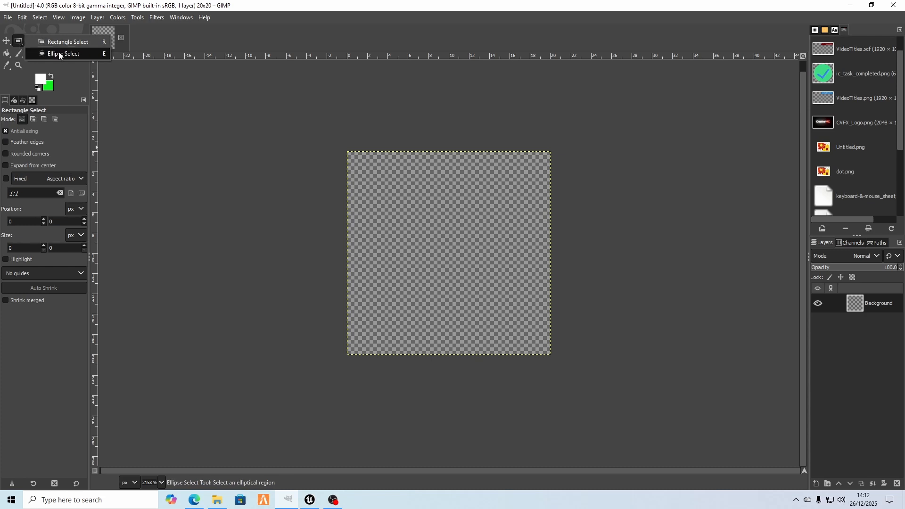
{"action": "left_click", "coordinate": [60, 54]}
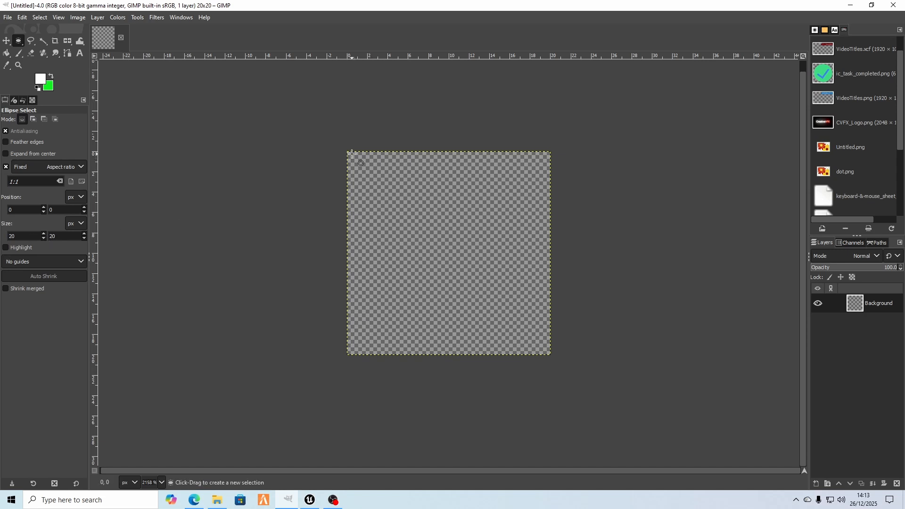
{"action": "left_click_drag", "start_coordinate": [352, 154], "coordinate": [543, 351]}
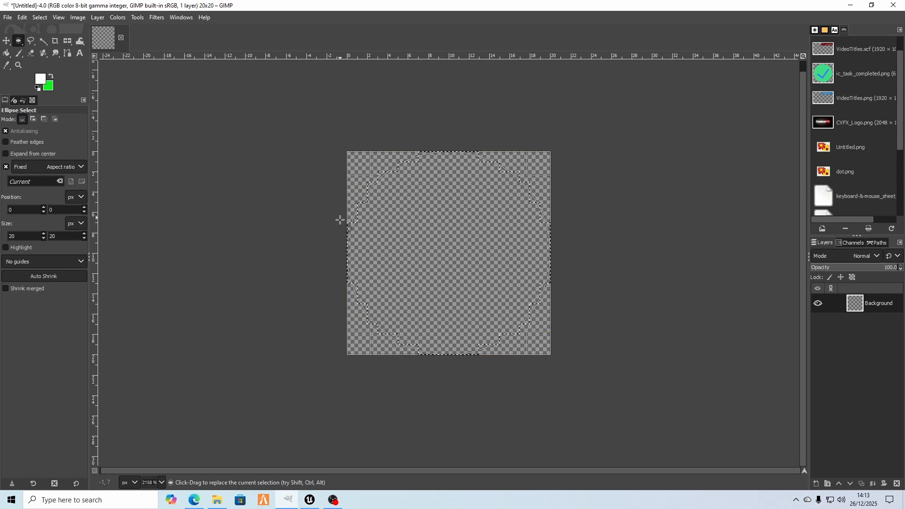
{"action": "left_click", "coordinate": [319, 208]}
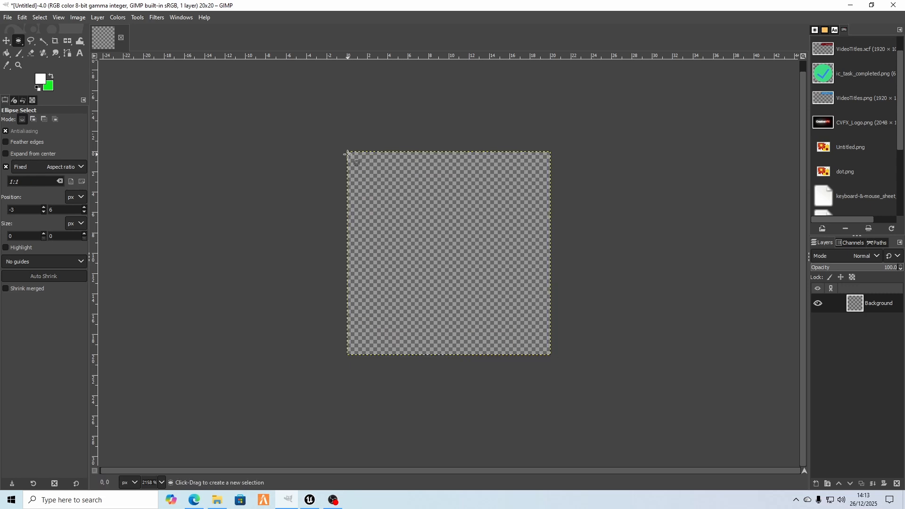
{"action": "left_click_drag", "start_coordinate": [347, 153], "coordinate": [482, 312]}
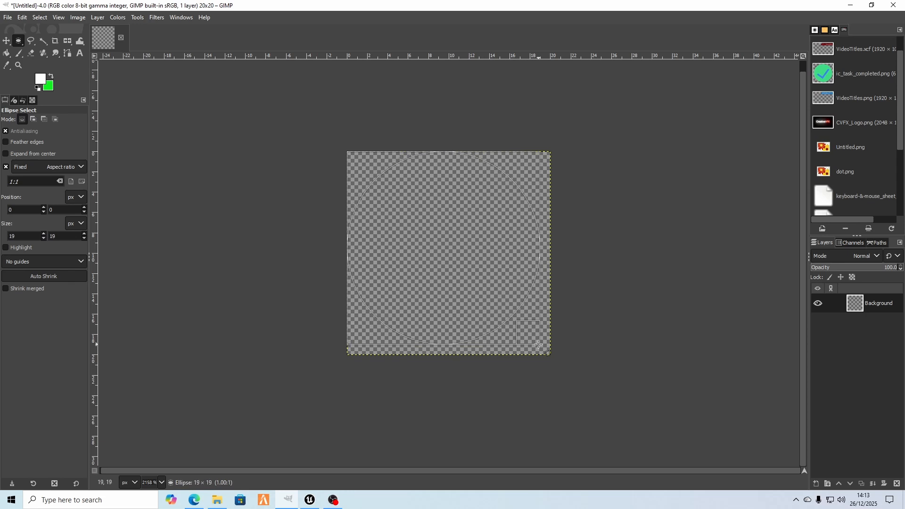
{"action": "left_click_drag", "start_coordinate": [546, 353], "coordinate": [547, 353]}
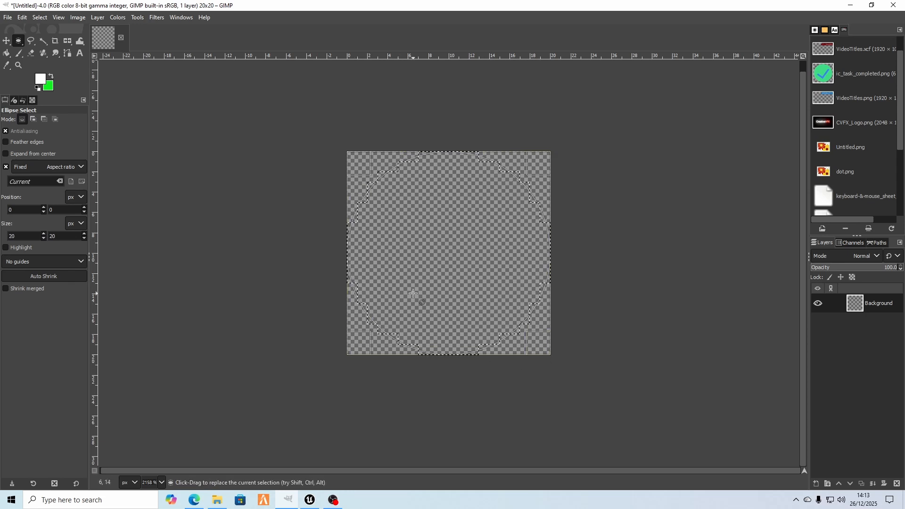
{"action": "left_click", "coordinate": [41, 81]}
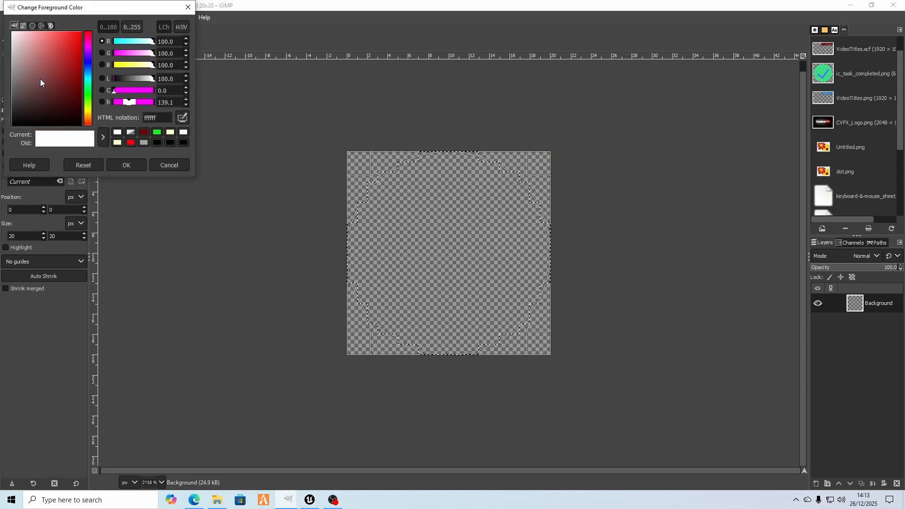
{"action": "left_click_drag", "start_coordinate": [46, 84], "coordinate": [87, 80]}
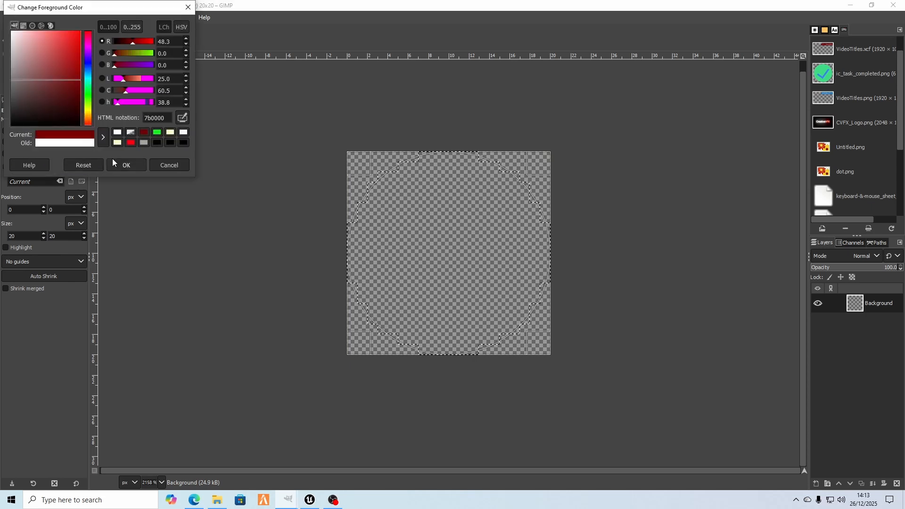
{"action": "left_click", "coordinate": [176, 165]}
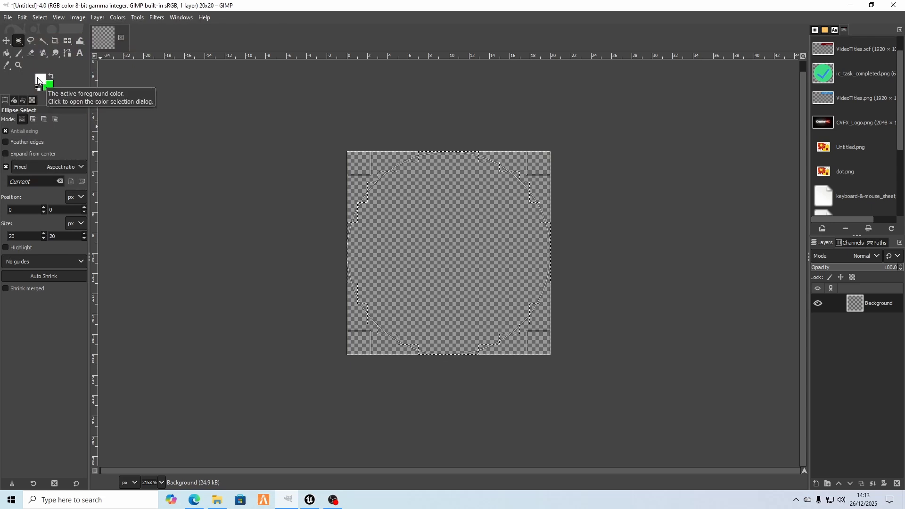
Fill the circular selection with the white foreground color using Bucket Fill
{"action": "left_click", "coordinate": [7, 55]}
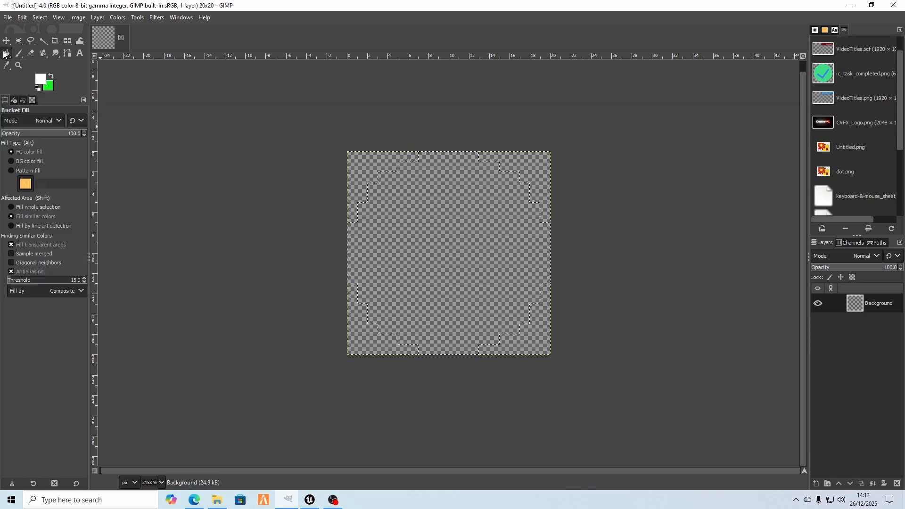
{"action": "right_click", "coordinate": [7, 54]}
{"action": "left_click", "coordinate": [33, 66]}
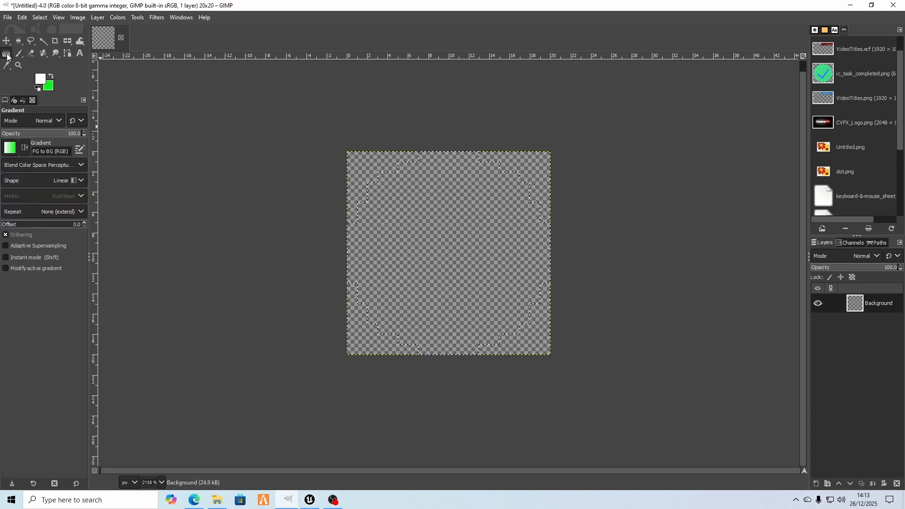
{"action": "right_click", "coordinate": [7, 56]}
{"action": "left_click", "coordinate": [36, 56]}
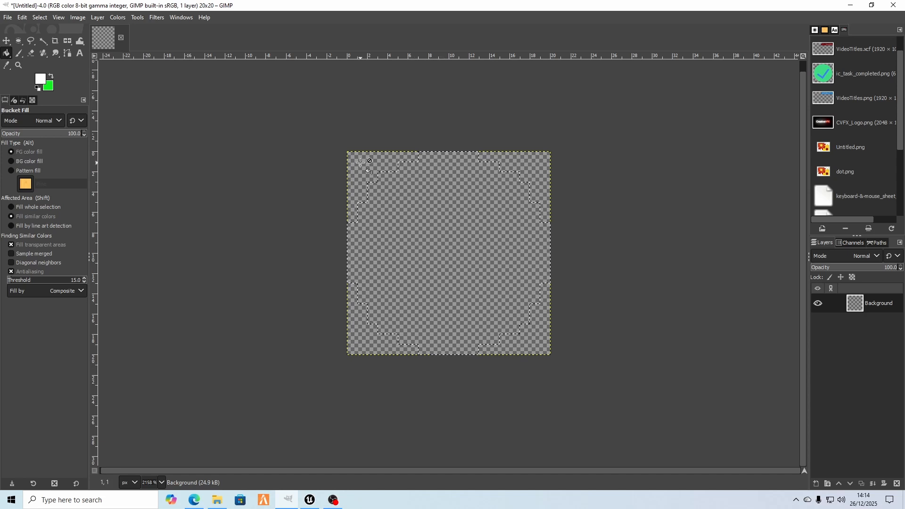
{"action": "left_click", "coordinate": [449, 236]}
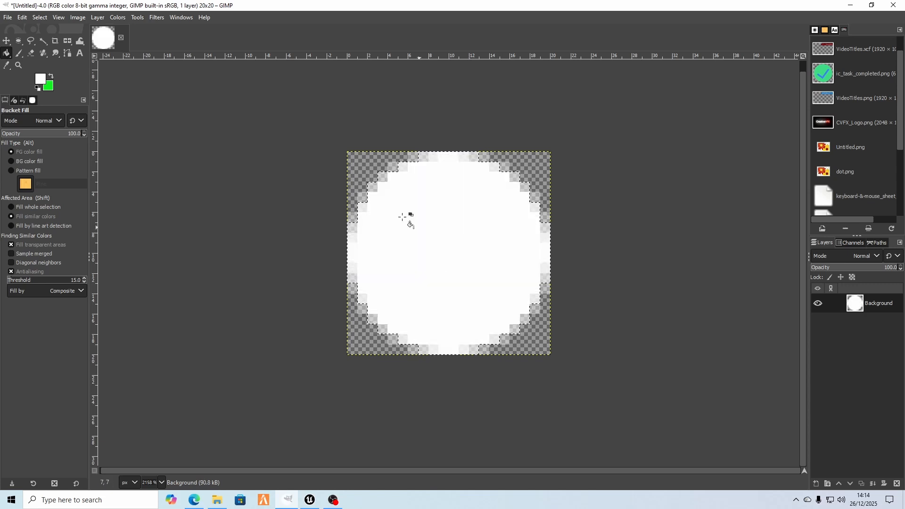
Clear the circular selection around the white dot
{"action": "left_click", "coordinate": [19, 41]}
{"action": "left_click", "coordinate": [268, 171]}
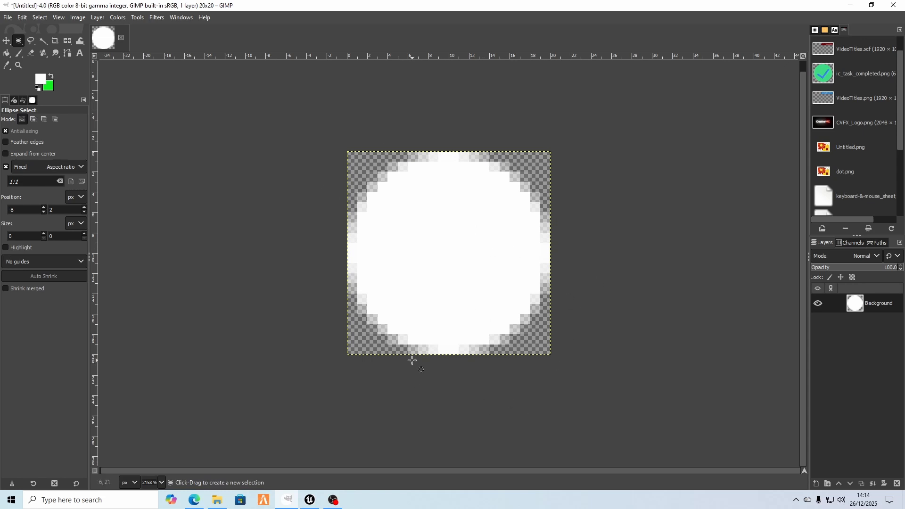
Examine how the white dot looks at a very small display size and up close again with the Zoom tool
{"action": "key", "text": "z"}
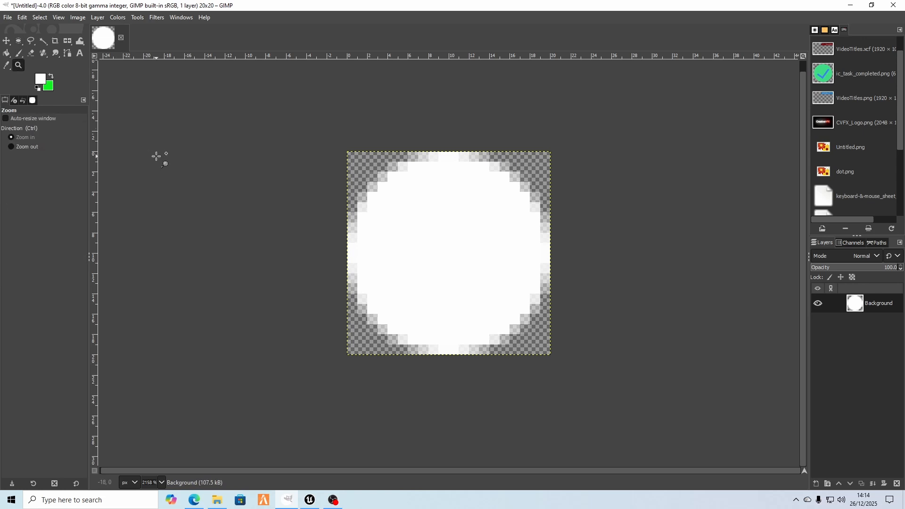
{"action": "left_click", "coordinate": [11, 146]}
{"action": "right_click", "coordinate": [439, 235]}
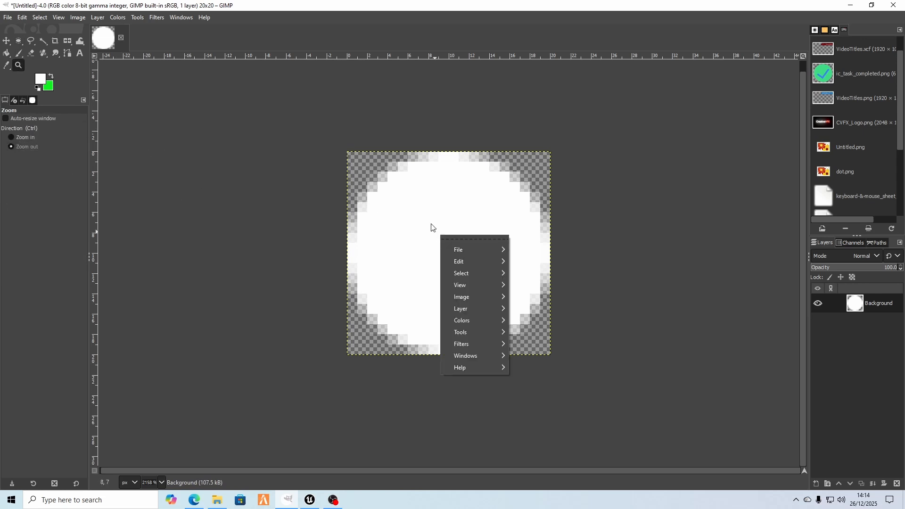
{"action": "left_click", "coordinate": [431, 227]}
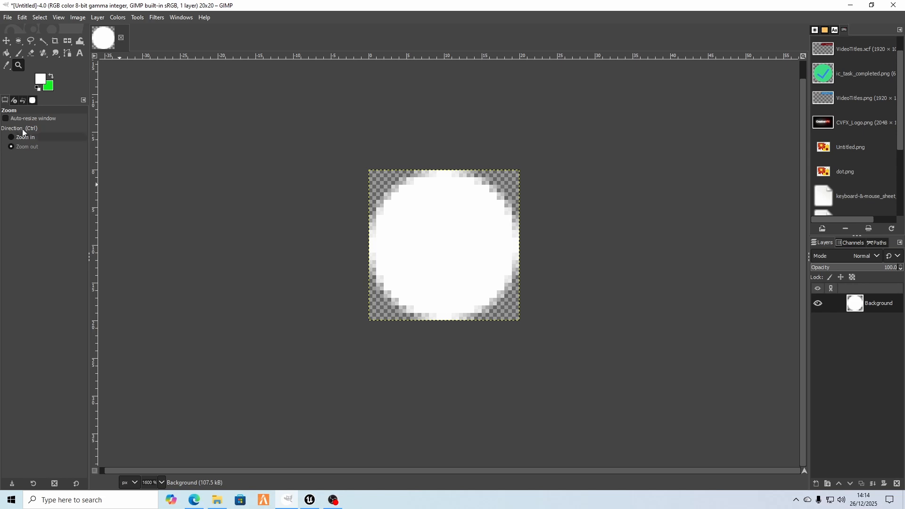
{"action": "left_click", "coordinate": [441, 248]}
{"action": "left_click", "coordinate": [439, 244]}
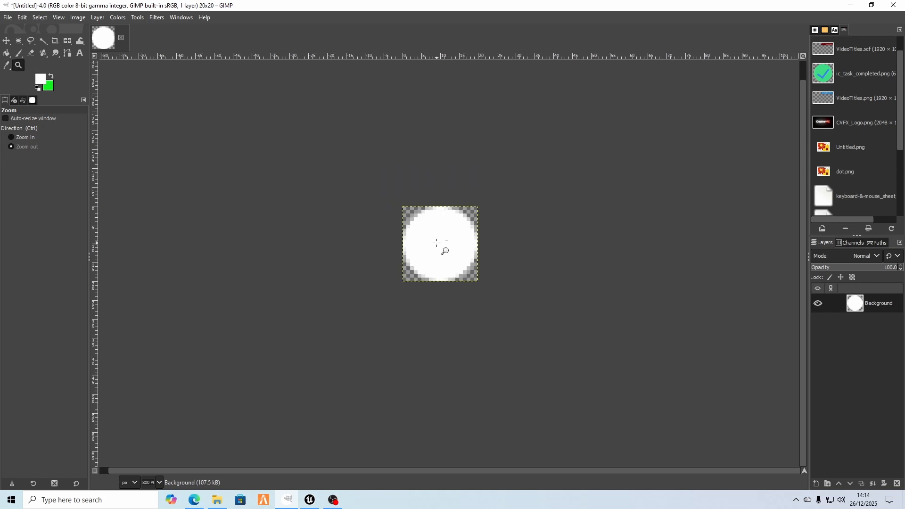
{"action": "left_click", "coordinate": [436, 242]}
{"action": "left_click", "coordinate": [437, 243]}
{"action": "left_click", "coordinate": [437, 243]}
{"action": "left_click", "coordinate": [437, 243]}
{"action": "left_click", "coordinate": [436, 243]}
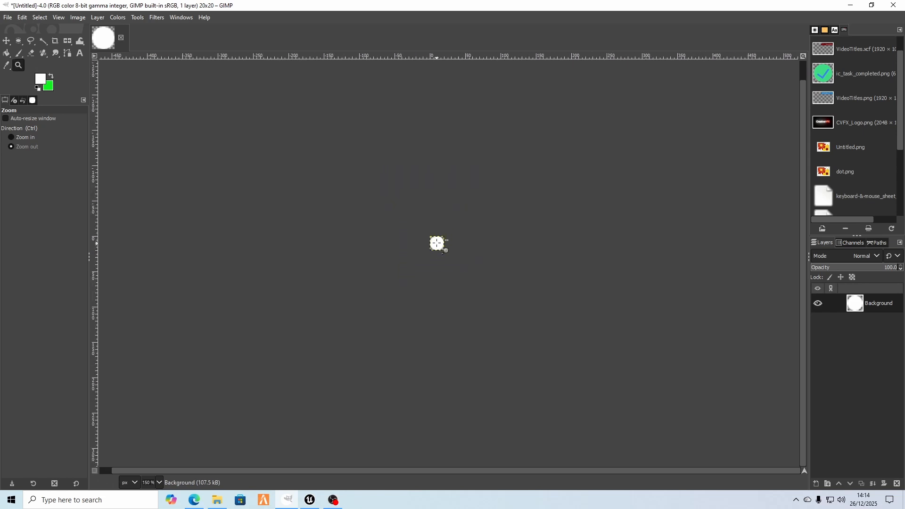
{"action": "left_click", "coordinate": [436, 242]}
{"action": "left_click", "coordinate": [436, 243]}
{"action": "left_click", "coordinate": [436, 243]}
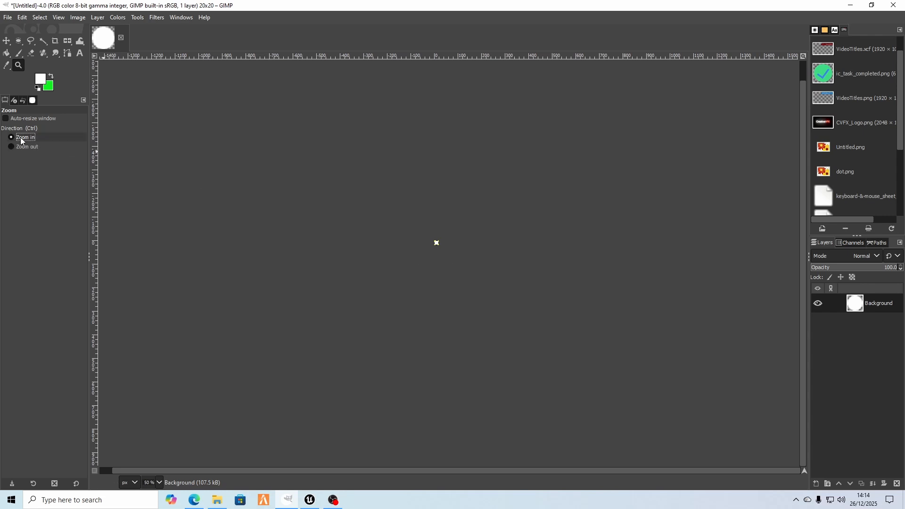
{"action": "left_click", "coordinate": [15, 137]}
{"action": "left_click_drag", "start_coordinate": [428, 235], "coordinate": [449, 249]}
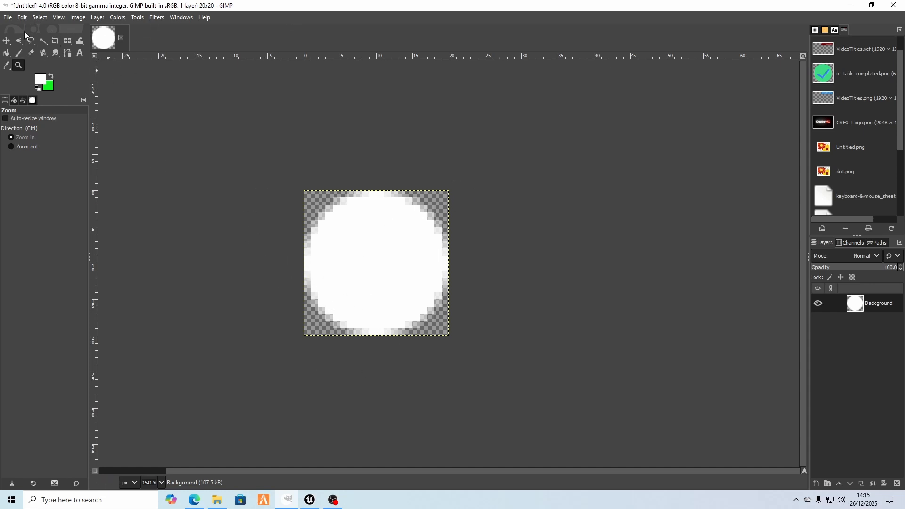
Export the image as HudDot.png to the root of Local Disk (E:) with the default PNG options
{"action": "left_click", "coordinate": [7, 17]}
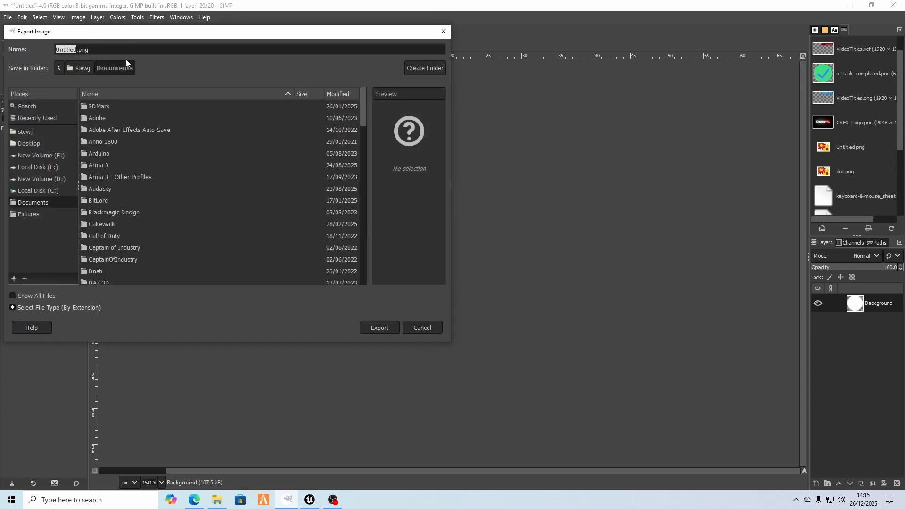
{"action": "left_click_drag", "start_coordinate": [153, 34], "coordinate": [371, 83]}
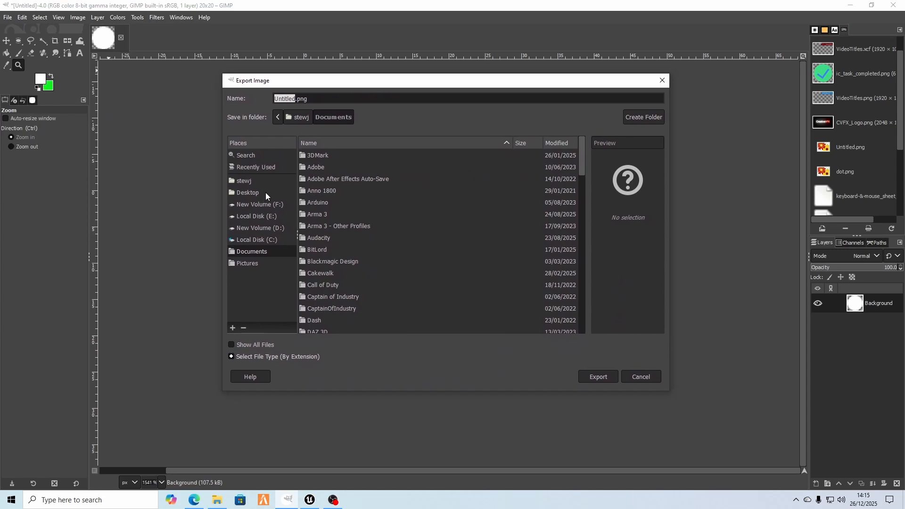
{"action": "type", "text": "HudDot"}
{"action": "left_click", "coordinate": [231, 357]}
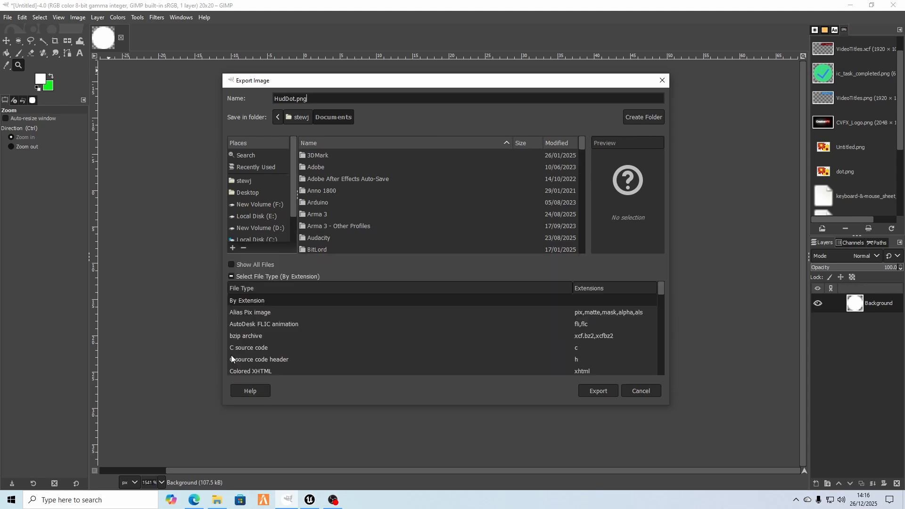
{"action": "left_click", "coordinate": [231, 276]}
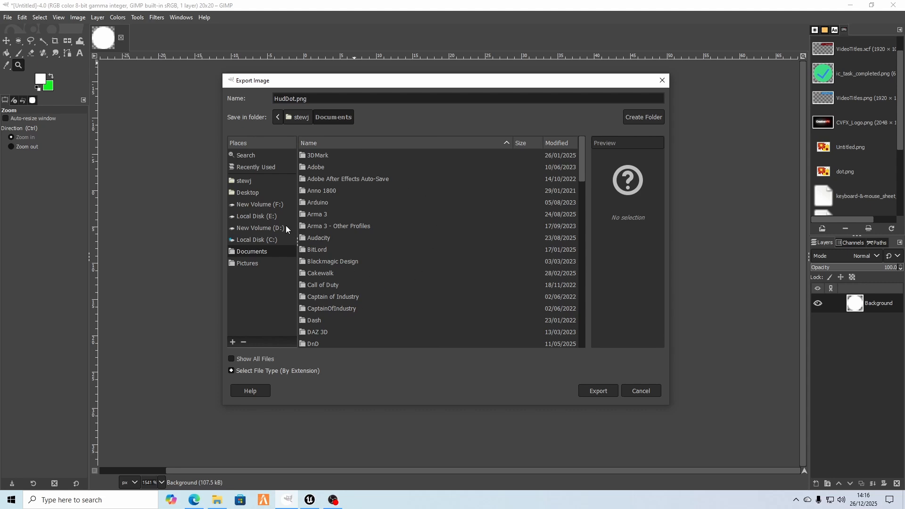
{"action": "left_click", "coordinate": [273, 217]}
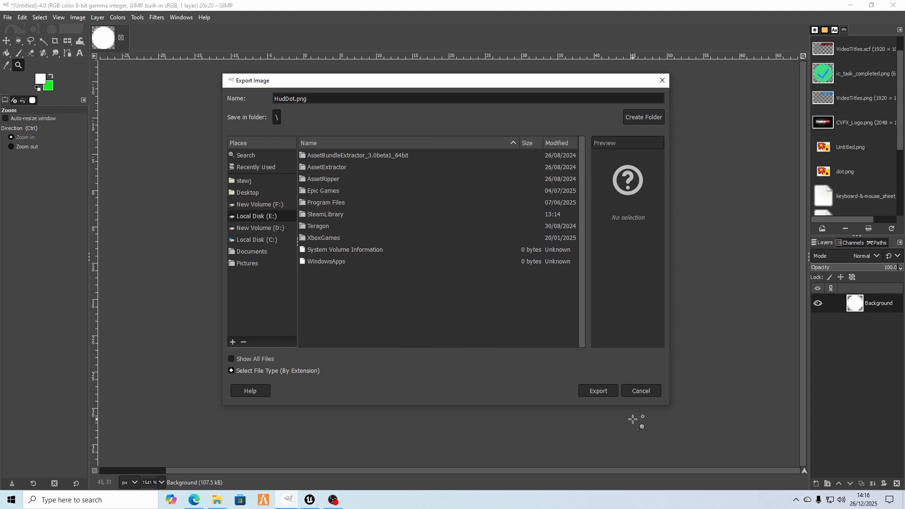
{"action": "left_click", "coordinate": [595, 391]}
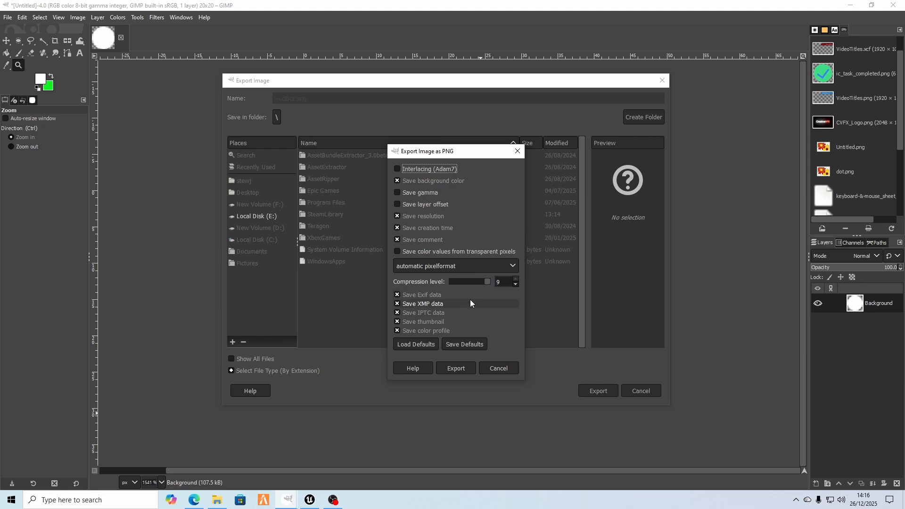
{"action": "left_click", "coordinate": [456, 368]}
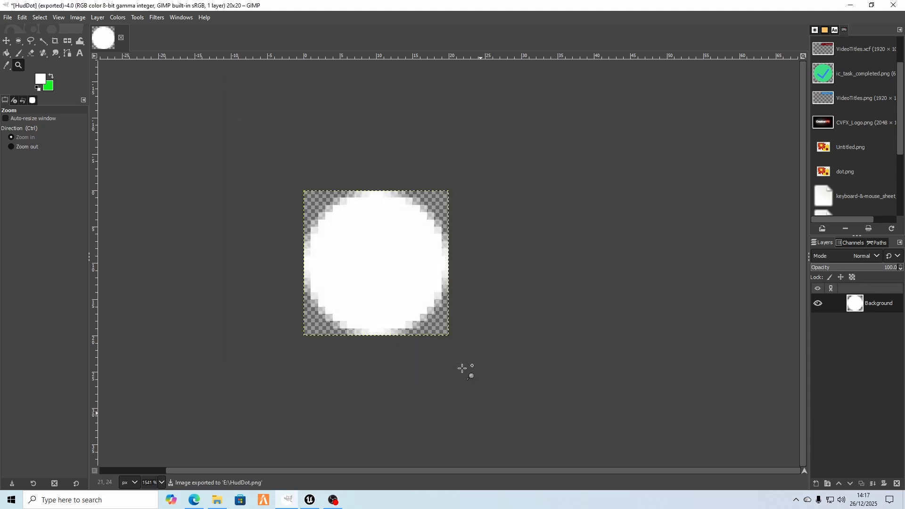
Quit GIMP discarding the unsaved changes, and open the FirstPerson/Blueprints content folder in Unreal Editor
{"action": "left_click", "coordinate": [894, 5]}
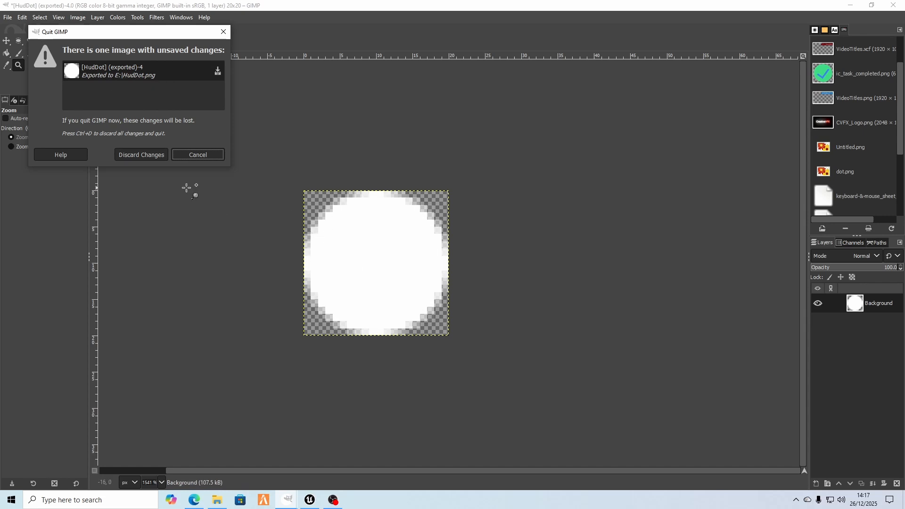
{"action": "left_click", "coordinate": [123, 156]}
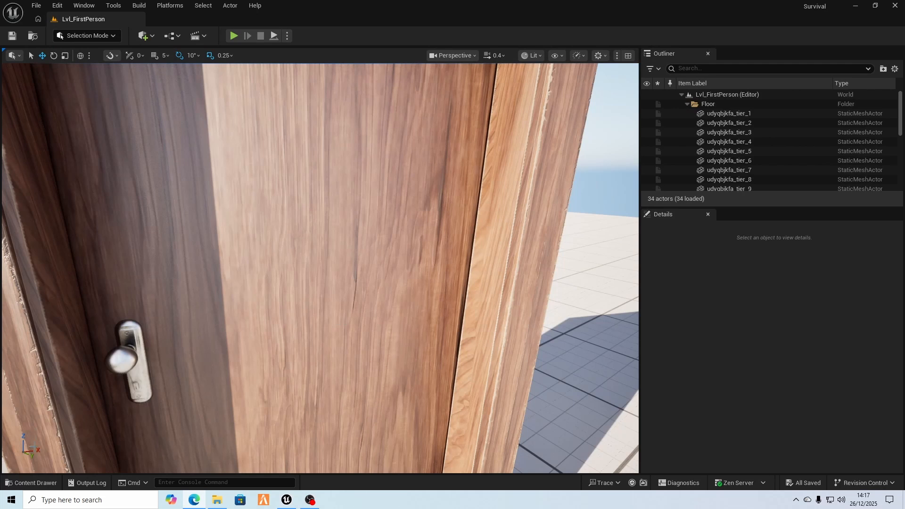
{"action": "left_click", "coordinate": [35, 481]}
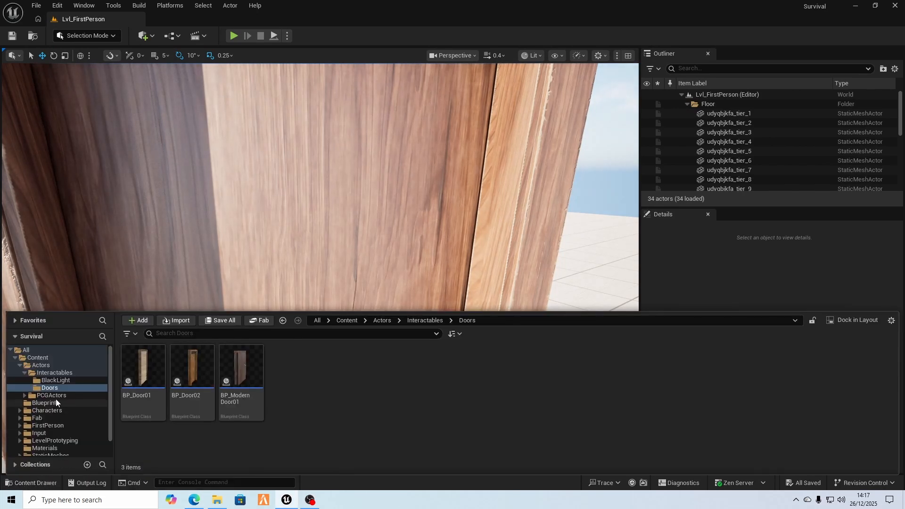
{"action": "scroll", "coordinate": [56, 398], "scroll_direction": "down", "scroll_amount": 2}
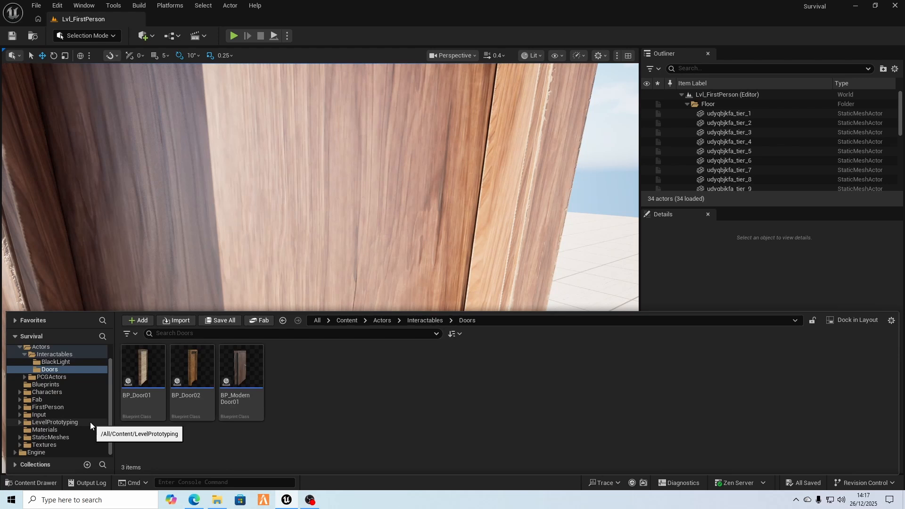
{"action": "left_click", "coordinate": [58, 407]}
{"action": "left_click", "coordinate": [19, 407]}
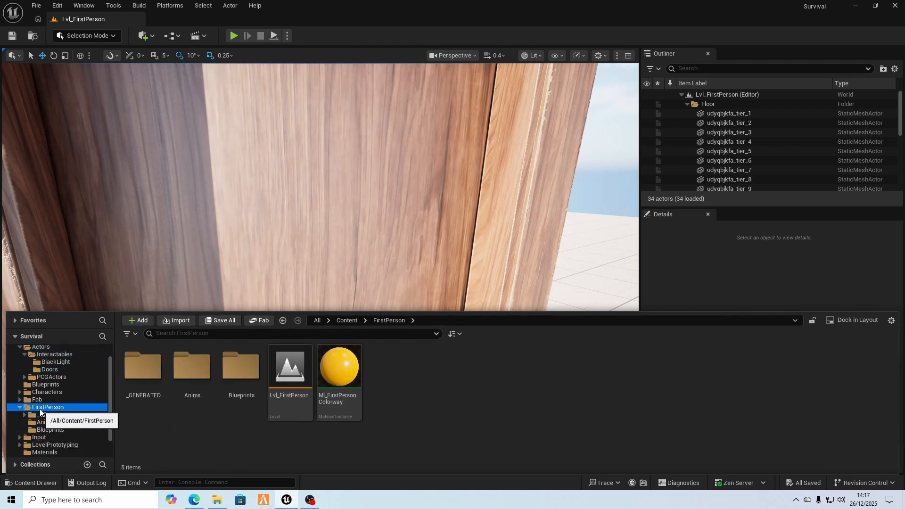
{"action": "left_click", "coordinate": [51, 430]}
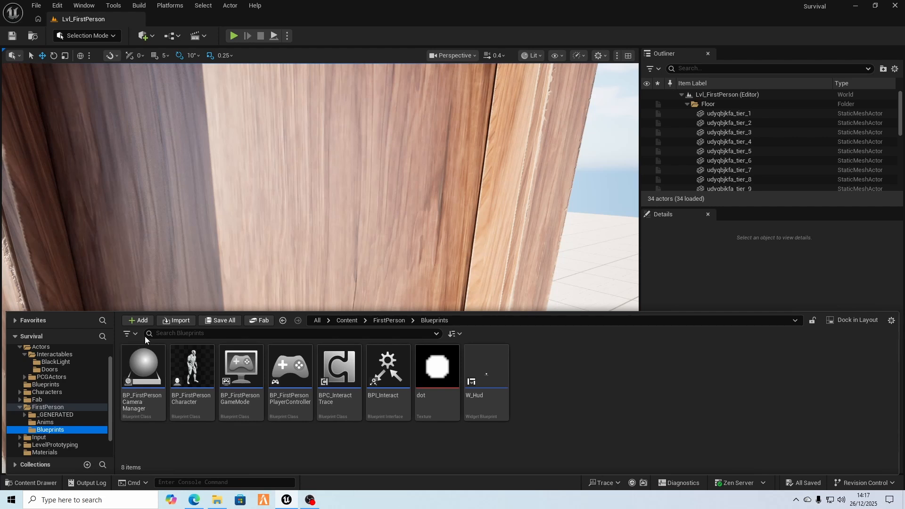
Import HudDot.png from Local Disk (E:) into the FirstPerson/Blueprints folder
{"action": "right_click", "coordinate": [592, 375]}
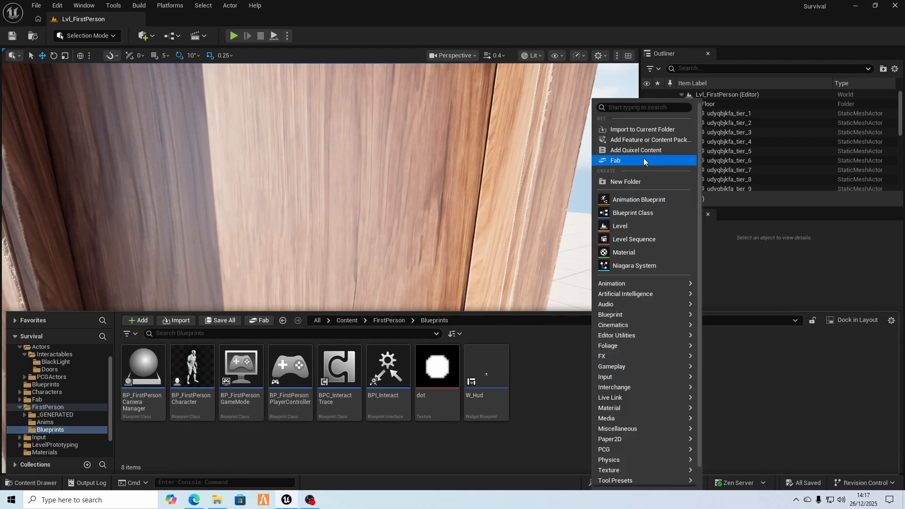
{"action": "left_click", "coordinate": [569, 400]}
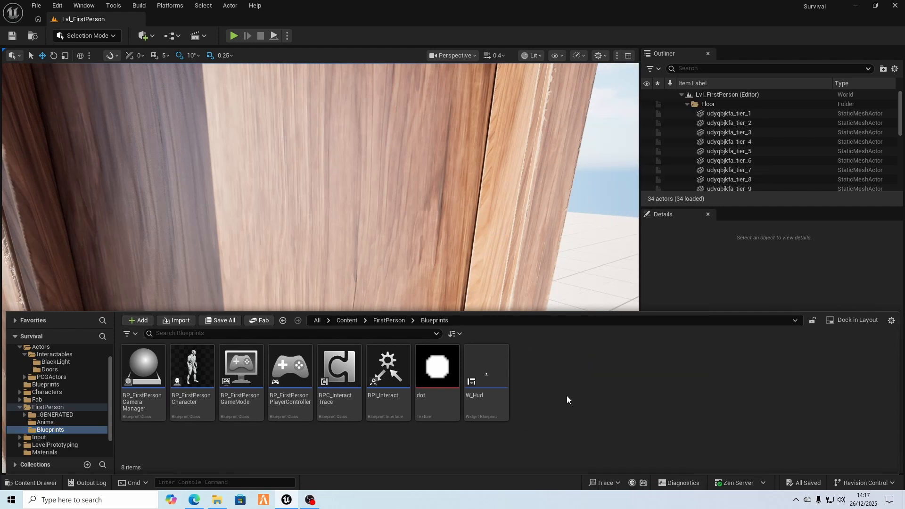
{"action": "left_click", "coordinate": [181, 321]}
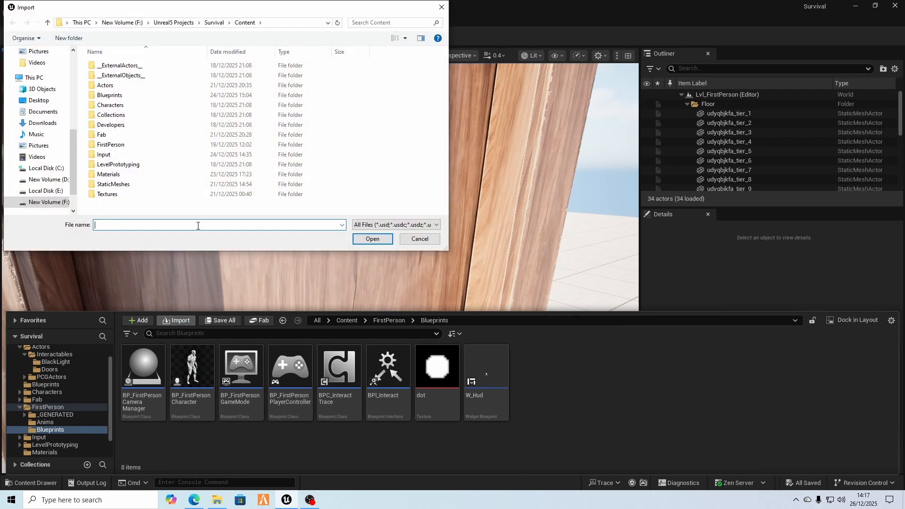
{"action": "left_click", "coordinate": [46, 191]}
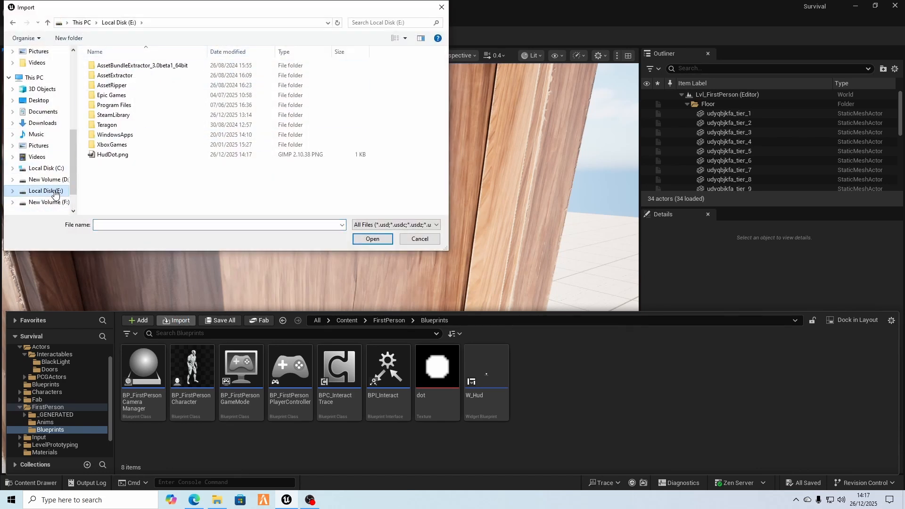
{"action": "left_click", "coordinate": [103, 157]}
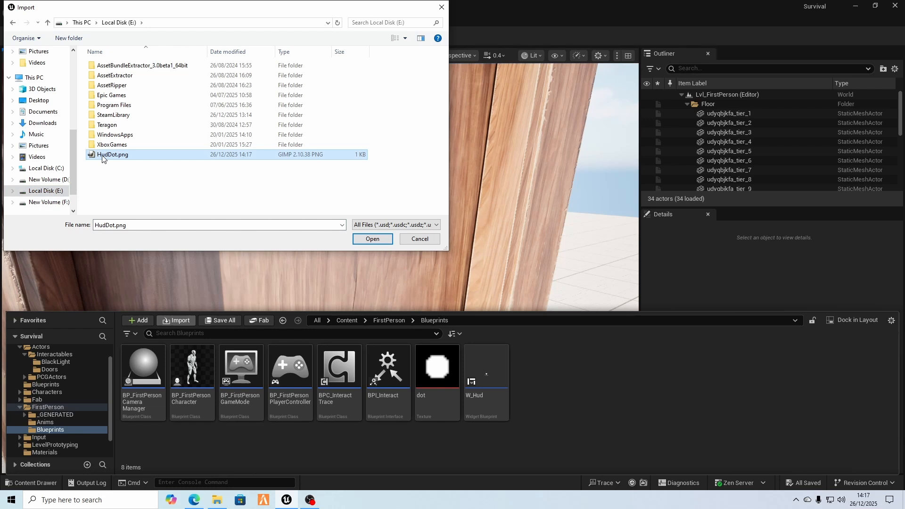
{"action": "left_click", "coordinate": [372, 239]}
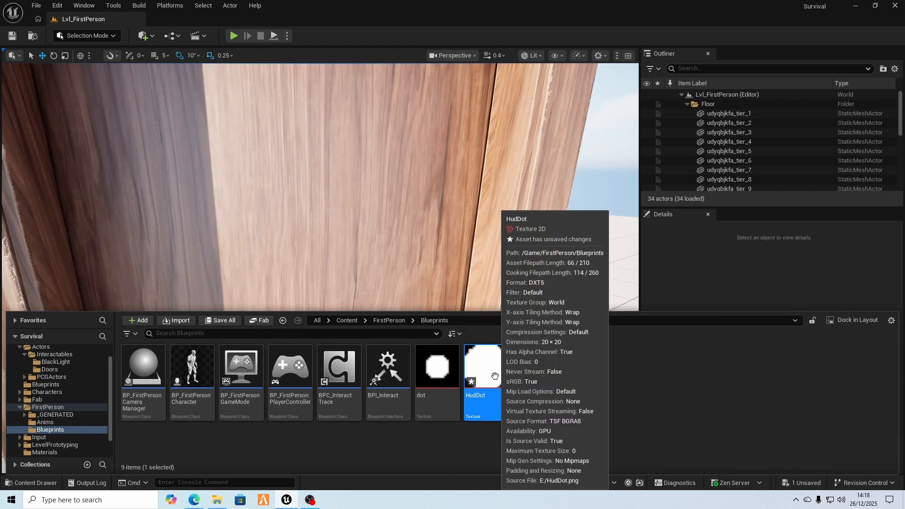
Delete the imported HudDot texture from the Blueprints folder
{"action": "right_click", "coordinate": [495, 376]}
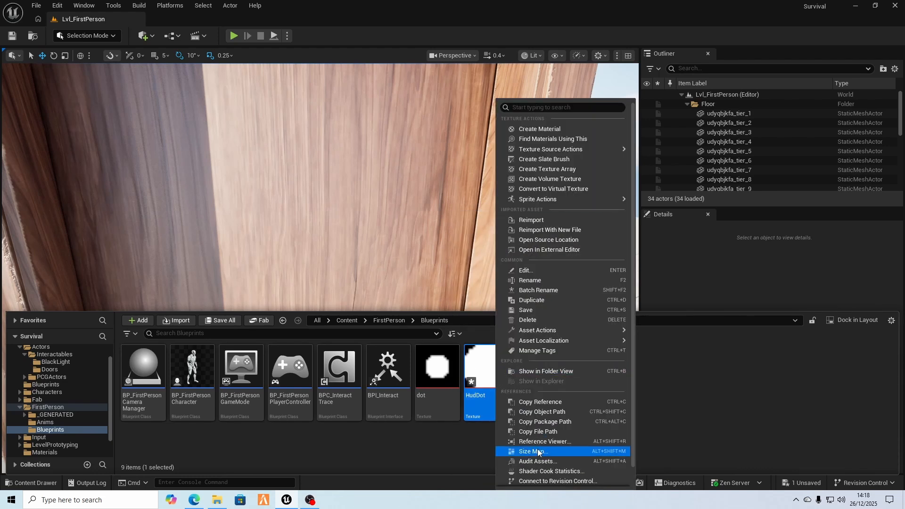
{"action": "left_click", "coordinate": [550, 319]}
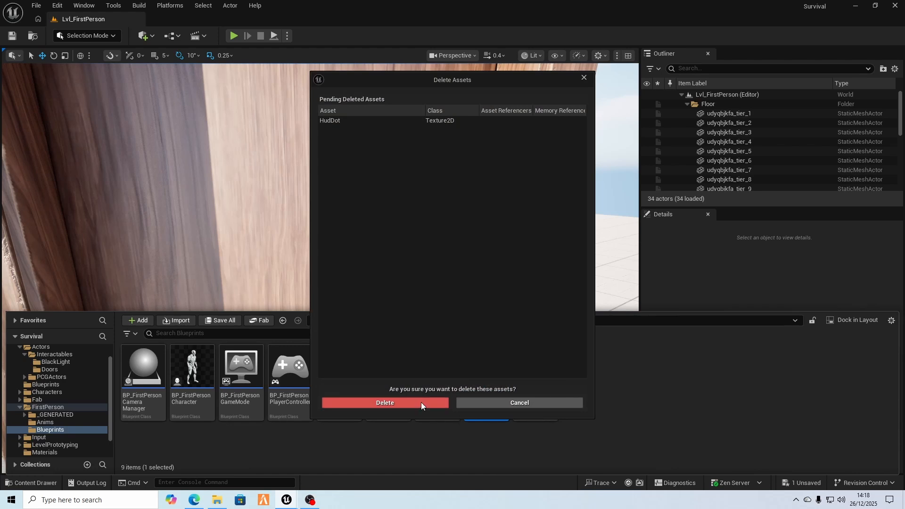
{"action": "left_click", "coordinate": [420, 402]}
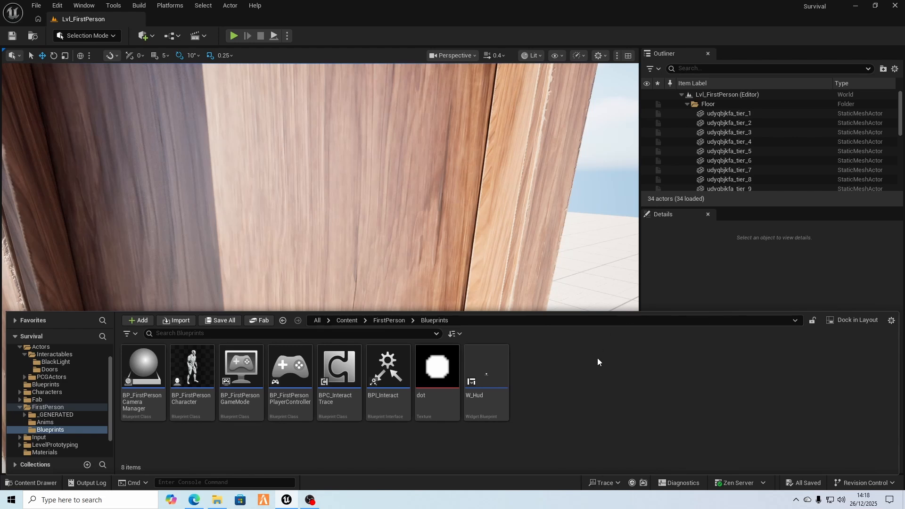
Open the W_Hud widget blueprint and add an Image widget to its Canvas Panel
{"action": "left_click", "coordinate": [494, 354]}
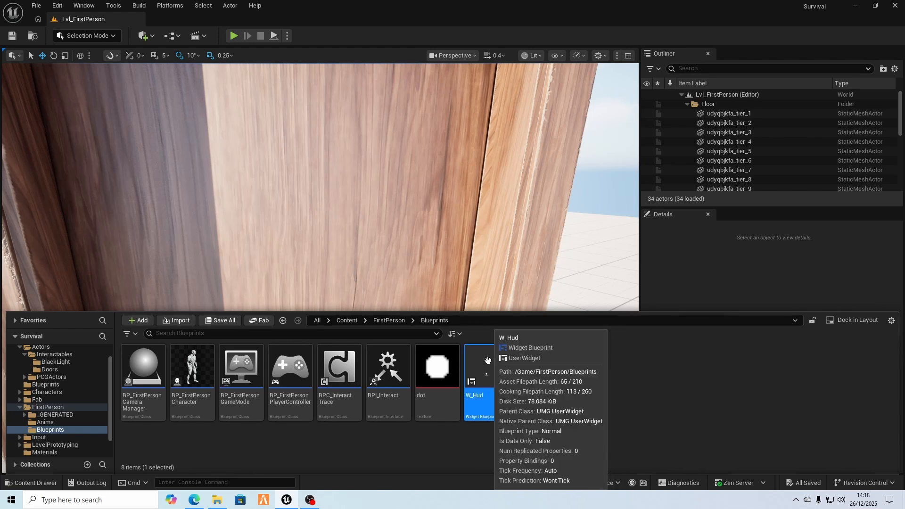
{"action": "double_click", "coordinate": [487, 354]}
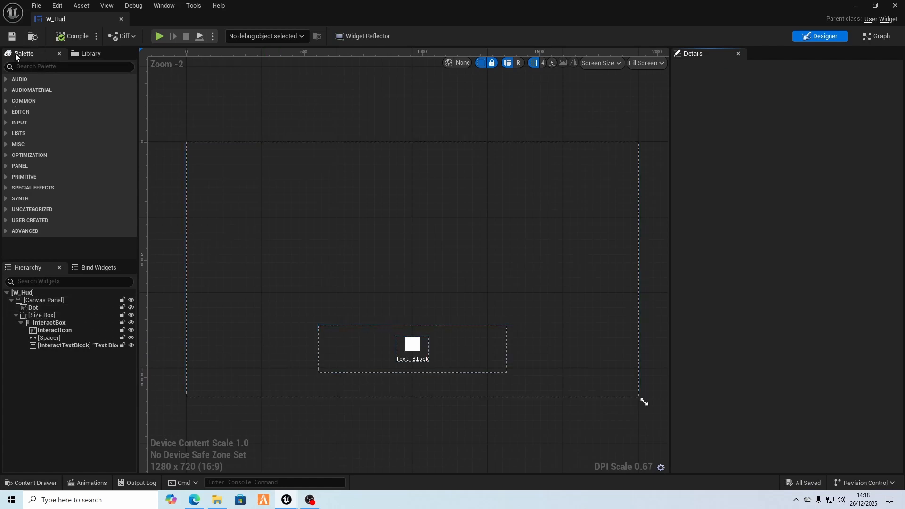
{"action": "left_click", "coordinate": [26, 67]}
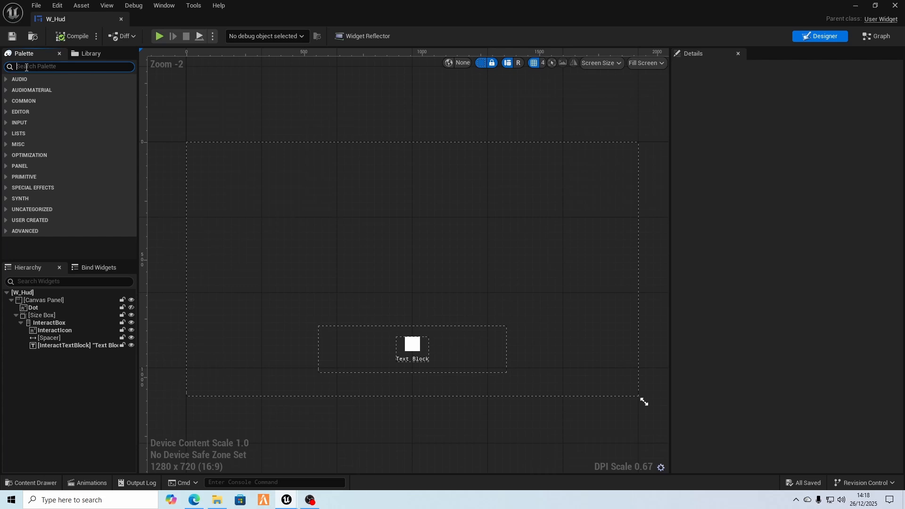
{"action": "type", "text": "image"}
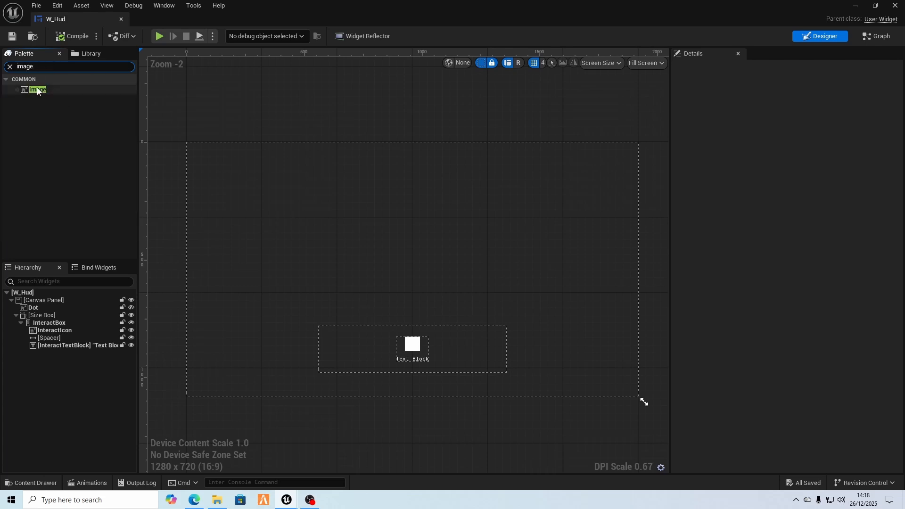
{"action": "left_click_drag", "start_coordinate": [26, 91], "coordinate": [49, 302]}
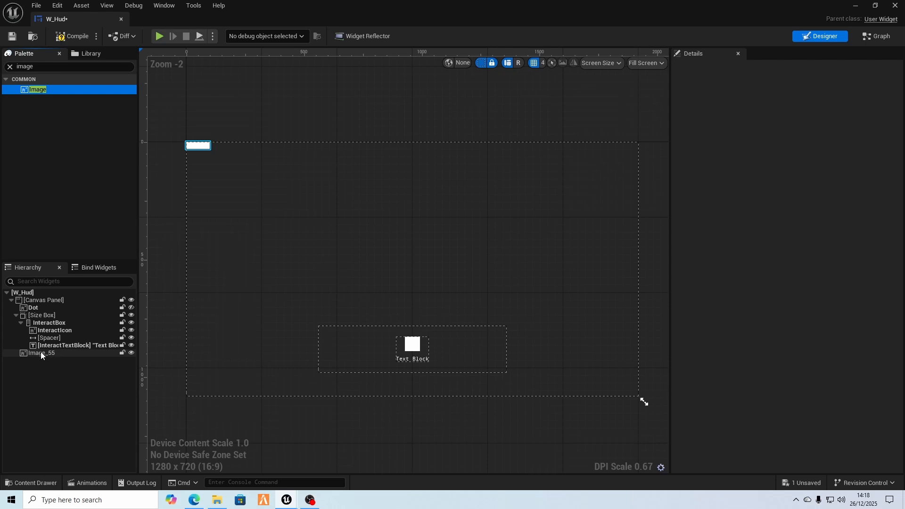
Hide the existing Dot image in the designer and try to rename the new Image widget to Dot
{"action": "left_click", "coordinate": [25, 309]}
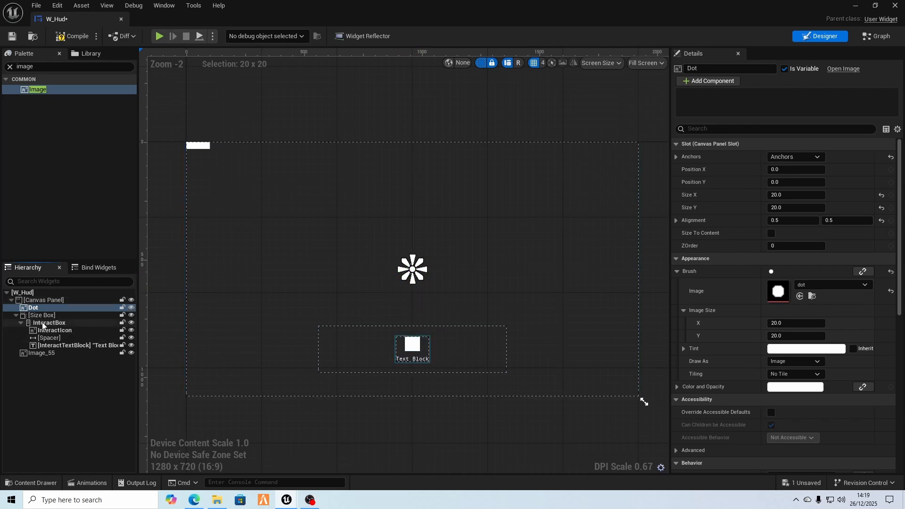
{"action": "left_click", "coordinate": [131, 307]}
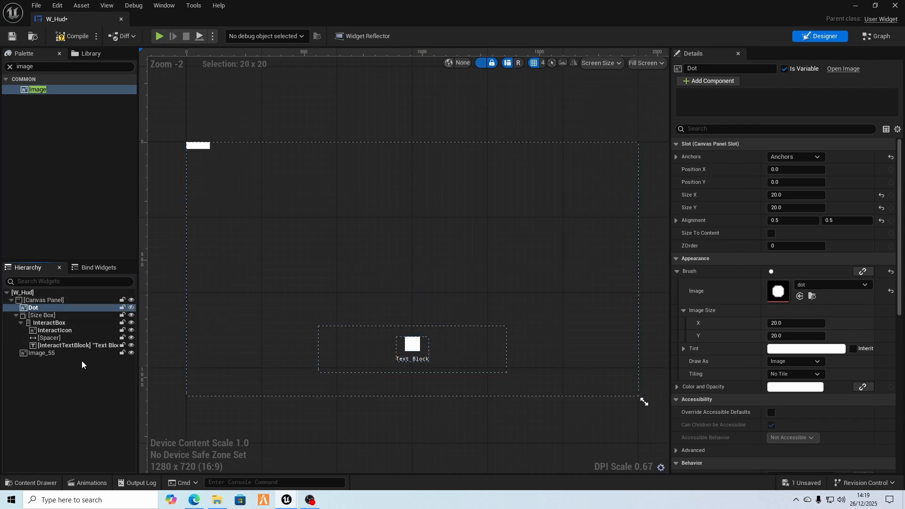
{"action": "left_click", "coordinate": [43, 354]}
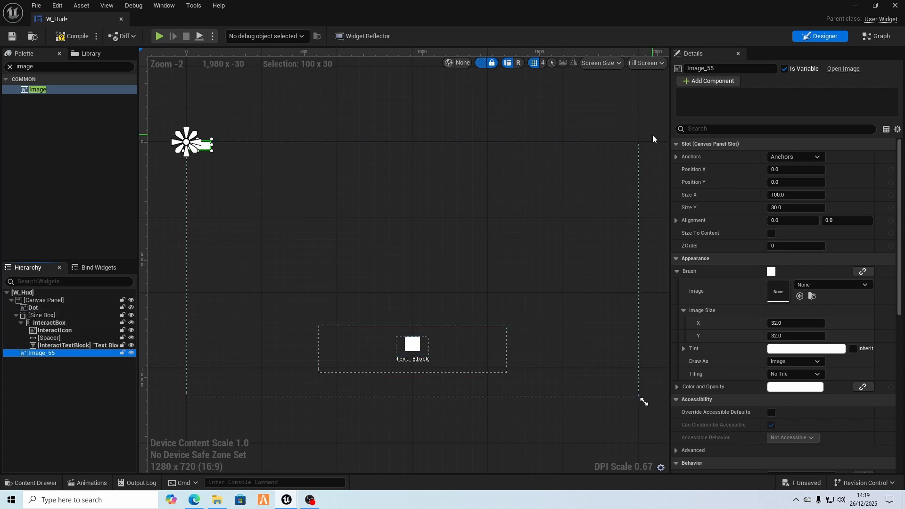
{"action": "left_click", "coordinate": [726, 69]}
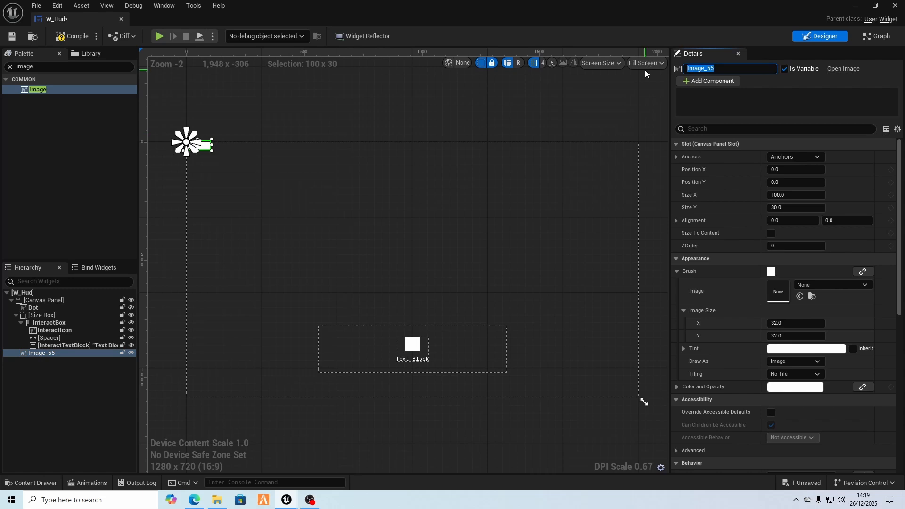
{"action": "type", "text": "Dot"}
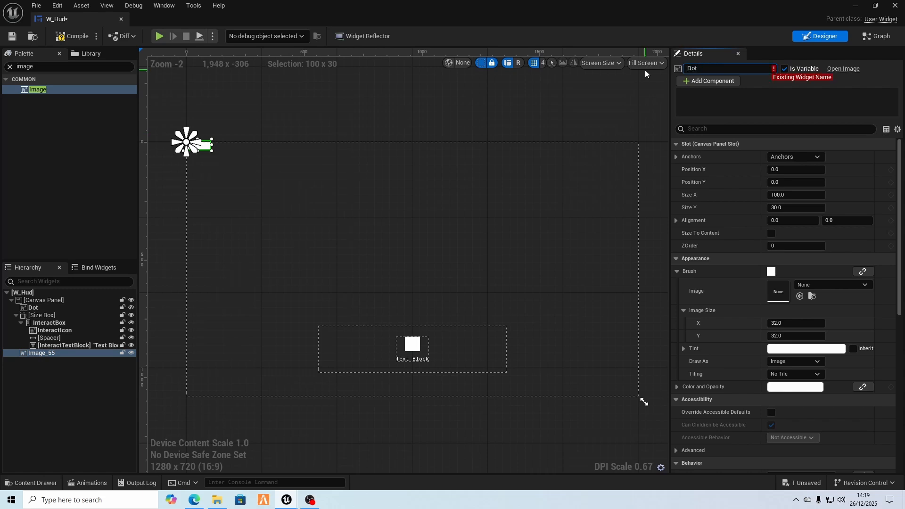
{"action": "key", "text": "Escape"}
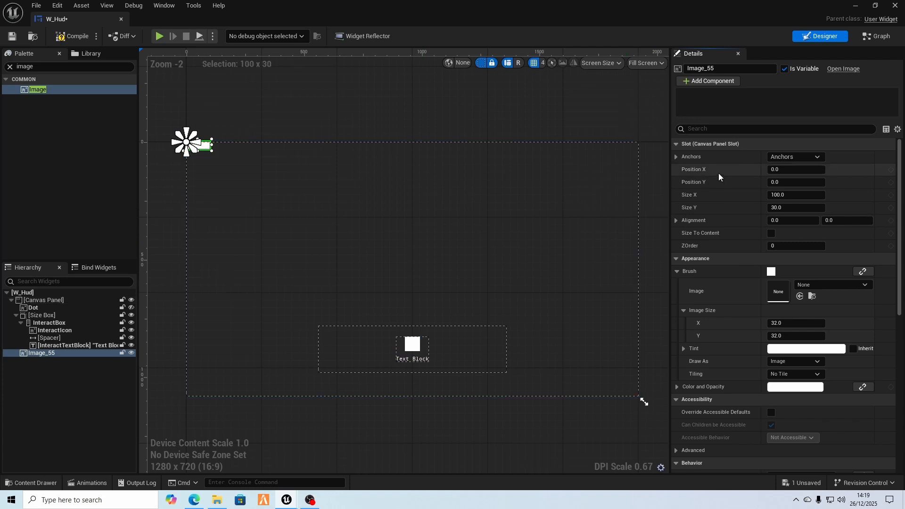
Anchor the new Image widget to the center of the canvas and set its Position X and Y to 0
{"action": "left_click", "coordinate": [816, 158]}
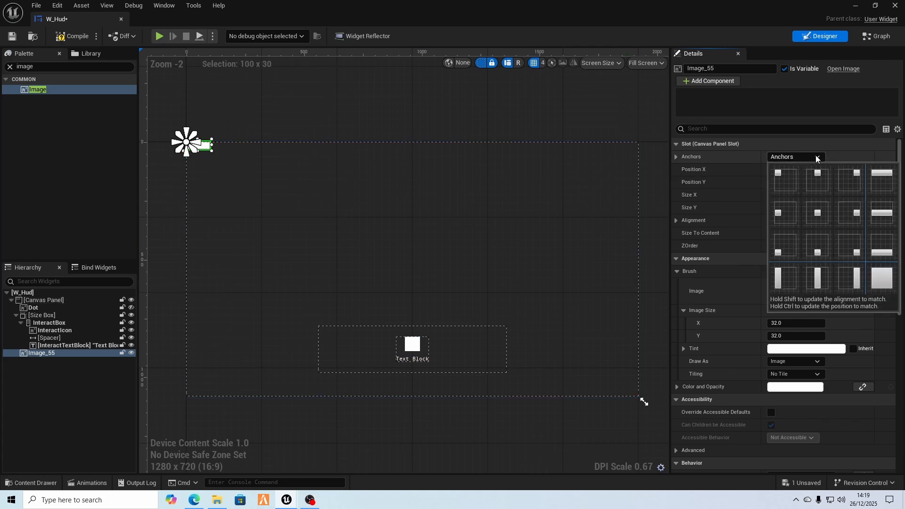
{"action": "left_click", "coordinate": [818, 214]}
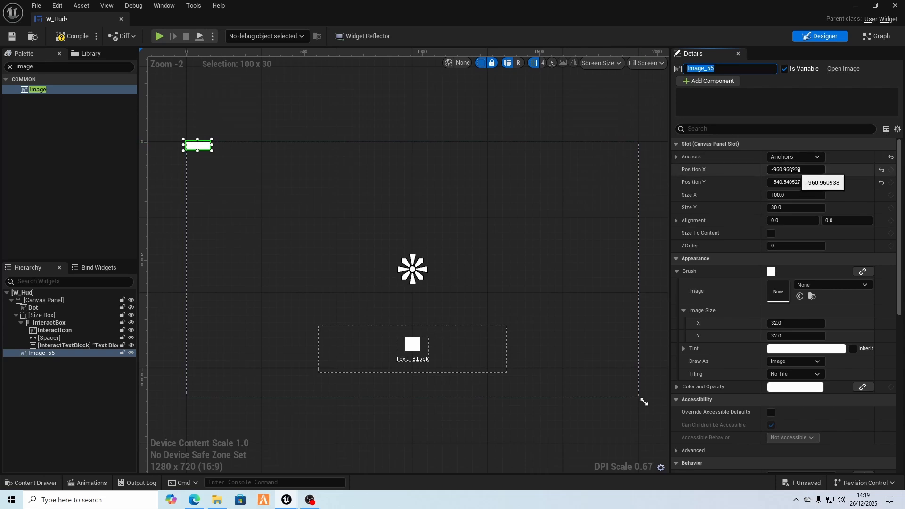
{"action": "left_click", "coordinate": [794, 170]}
{"action": "type", "text": "0"}
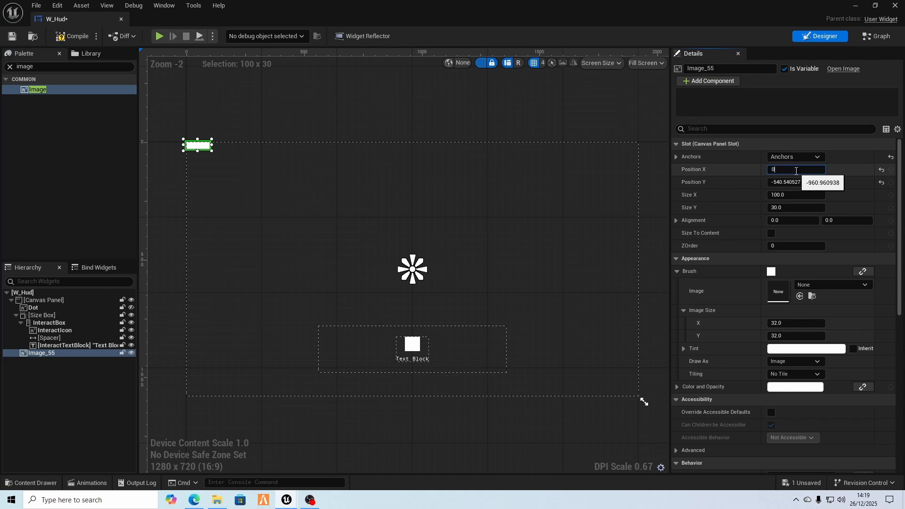
{"action": "key", "text": "Tab"}
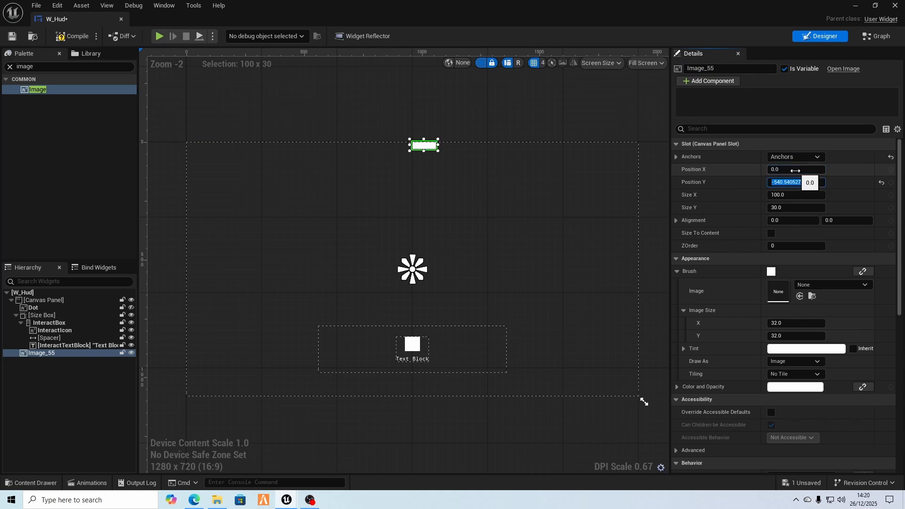
{"action": "type", "text": "0"}
{"action": "key", "text": "Tab"}
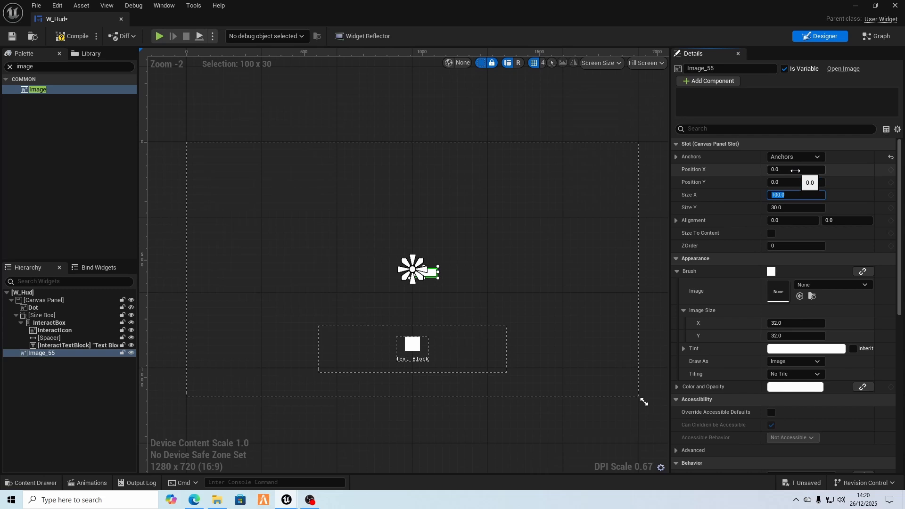
Set the new Image widget's Size X and Size Y to 20
{"action": "type", "text": "20"}
{"action": "key", "text": "Tab"}
{"action": "type", "text": "2"}
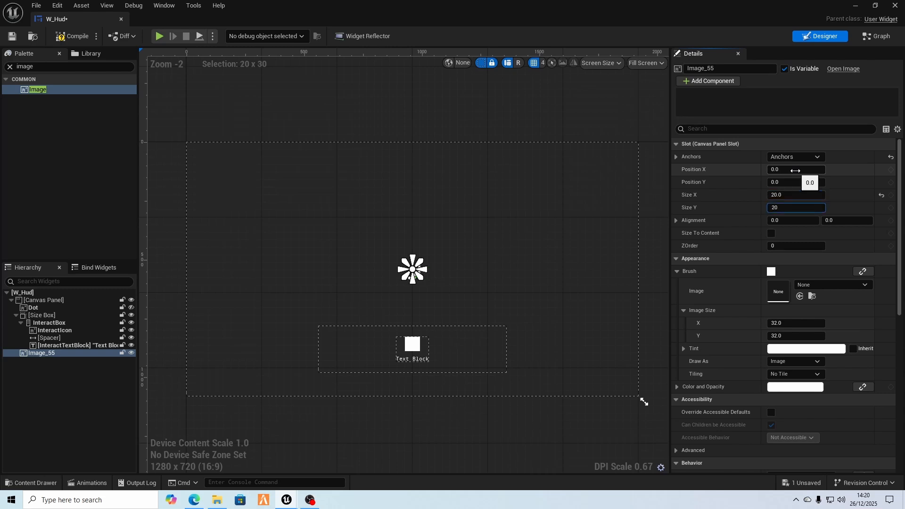
{"action": "type", "text": "0"}
{"action": "key", "text": "Tab"}
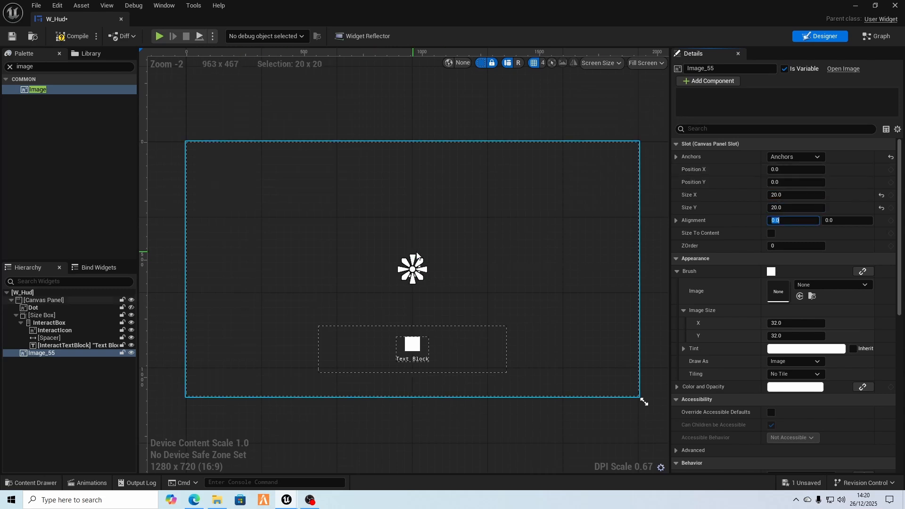
Center the new Image widget on its anchor by setting both Alignment values to 0.5
{"action": "scroll", "coordinate": [417, 264], "scroll_direction": "up", "scroll_amount": 10}
{"action": "scroll", "coordinate": [392, 285], "scroll_direction": "up", "scroll_amount": 10}
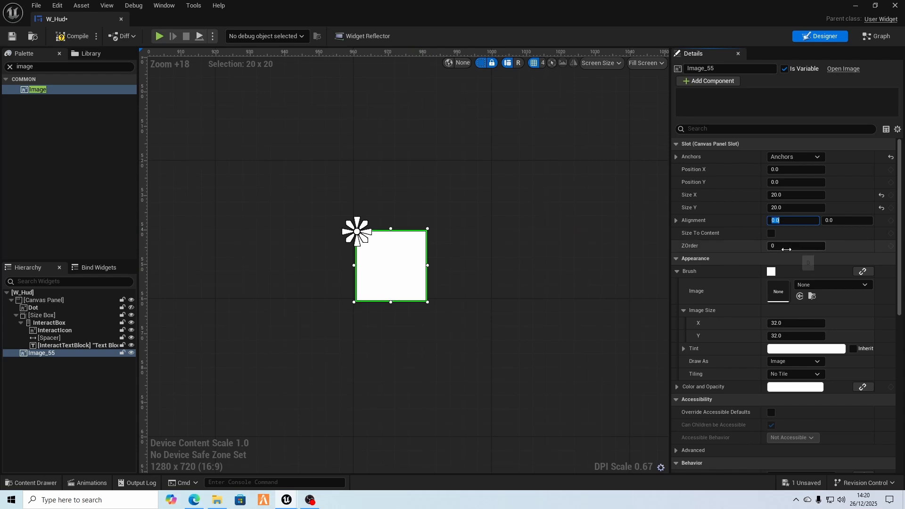
{"action": "key", "text": "Tab"}
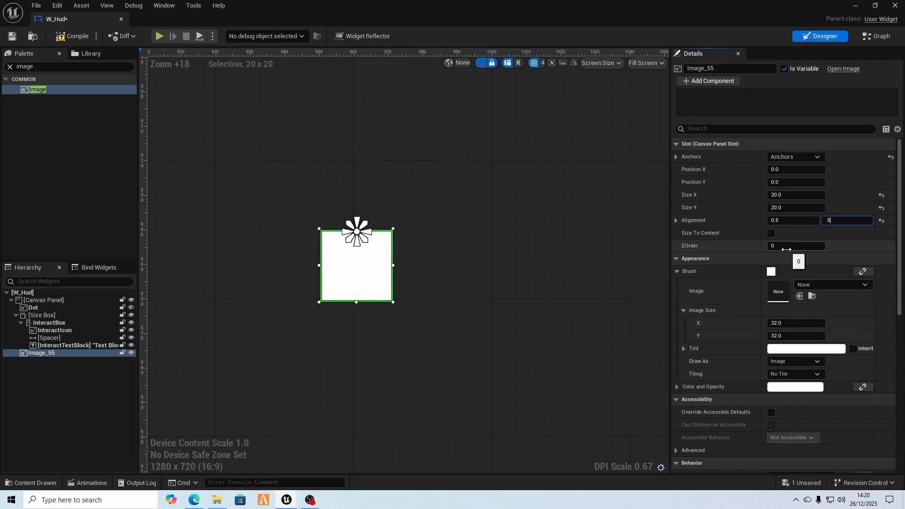
{"action": "key", "text": "Return"}
{"action": "scroll", "coordinate": [419, 226], "scroll_direction": "down", "scroll_amount": 7}
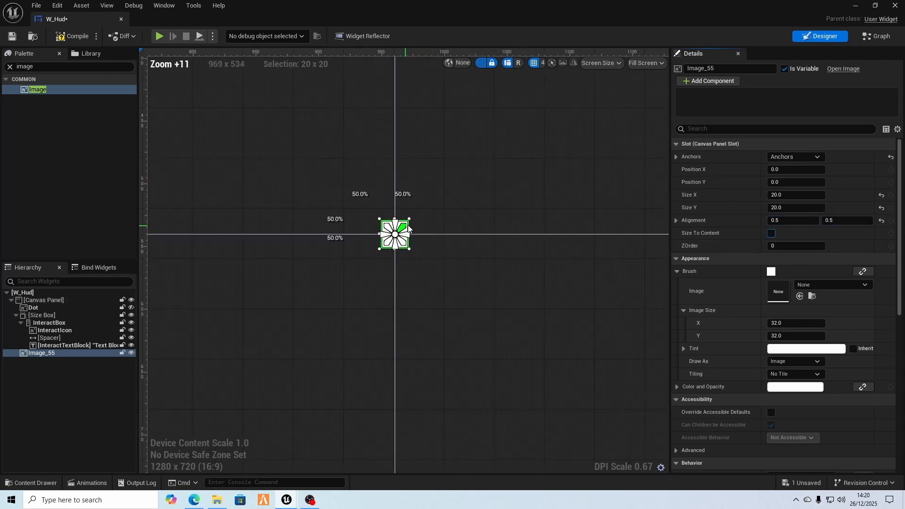
{"action": "scroll", "coordinate": [417, 220], "scroll_direction": "up", "scroll_amount": 7}
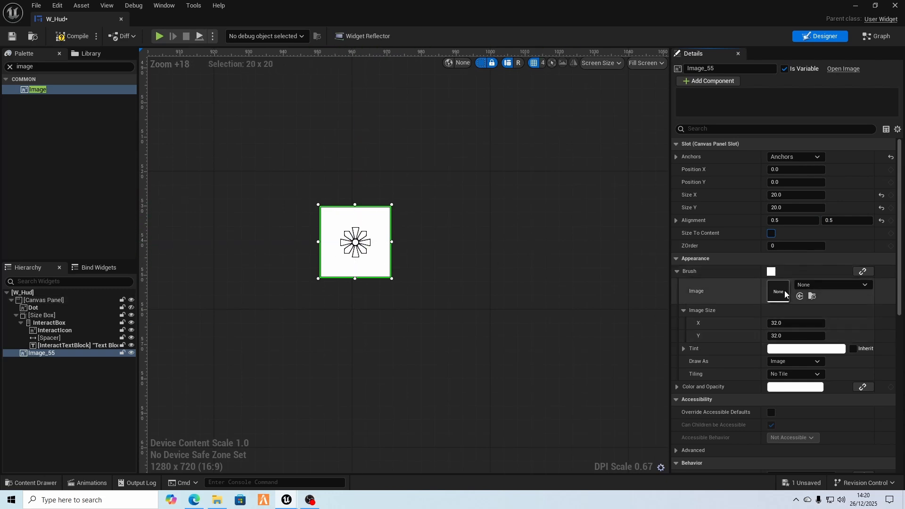
Assign the dot texture from the FirstPerson/Blueprints folder as the new Image widget's brush image
{"action": "left_click", "coordinate": [31, 482]}
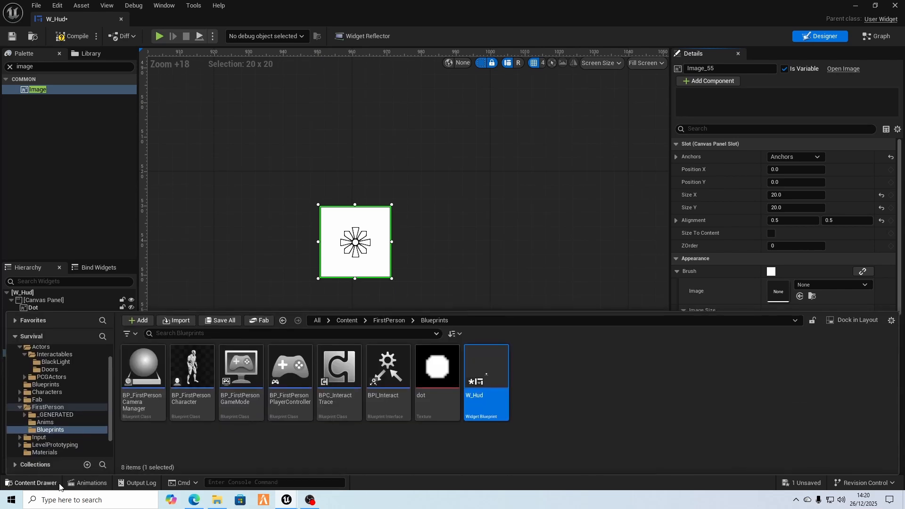
{"action": "left_click", "coordinate": [452, 380]}
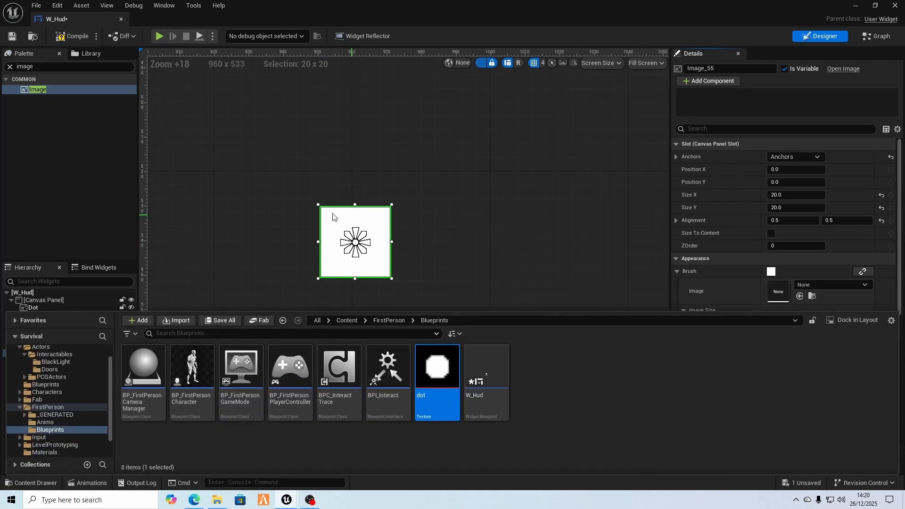
{"action": "left_click", "coordinate": [363, 230]}
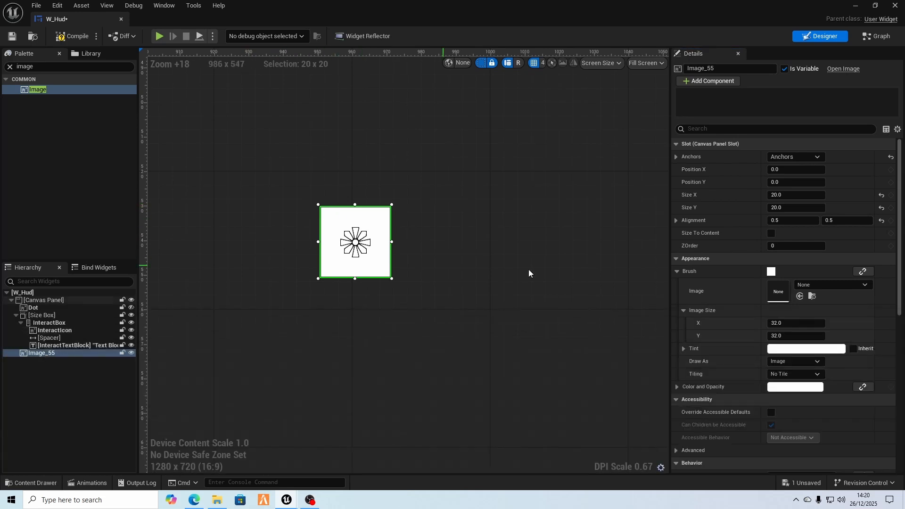
{"action": "left_click", "coordinate": [675, 271]}
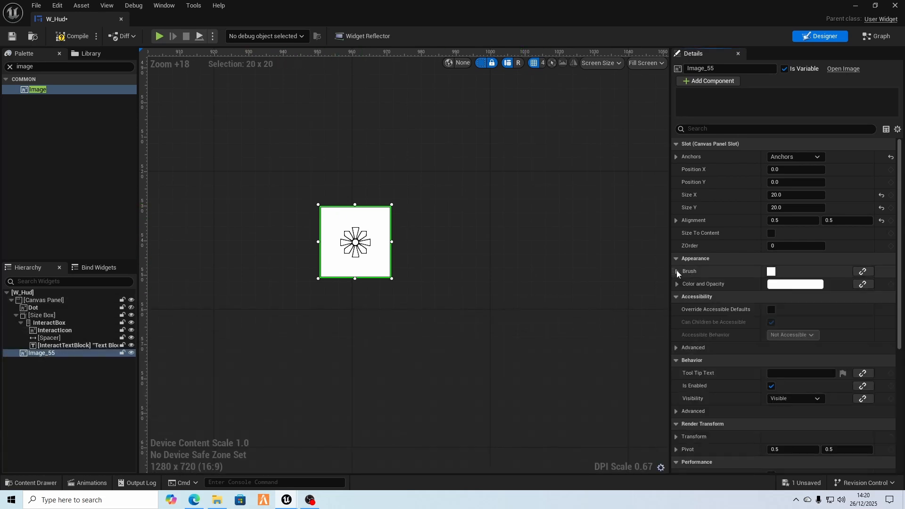
{"action": "left_click", "coordinate": [677, 270]}
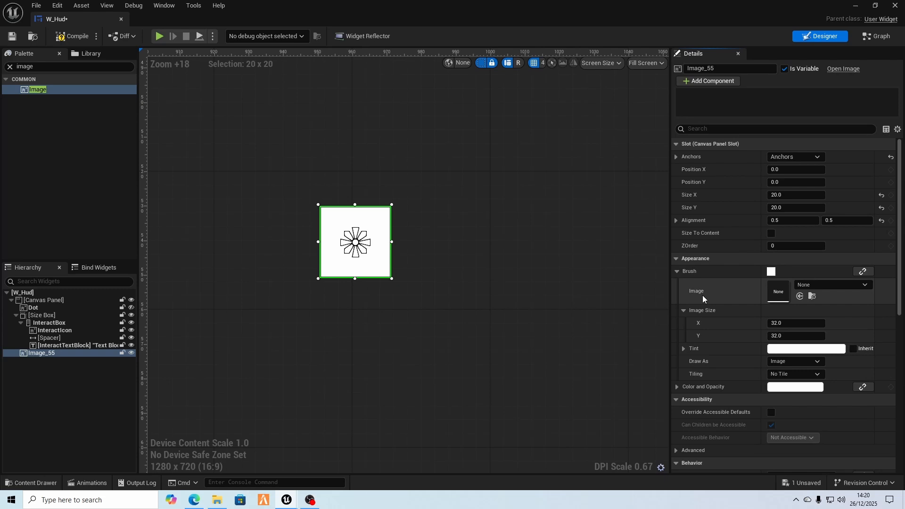
{"action": "left_click", "coordinate": [800, 296]}
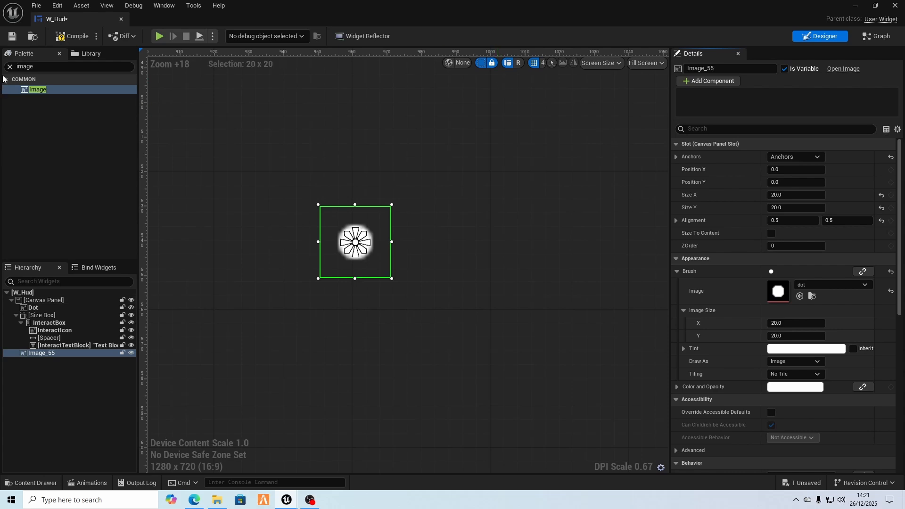
Delete the new Image widget from the Canvas Panel, and unhide and select the original Dot image
{"action": "left_click", "coordinate": [67, 355]}
{"action": "key", "text": "Delete"}
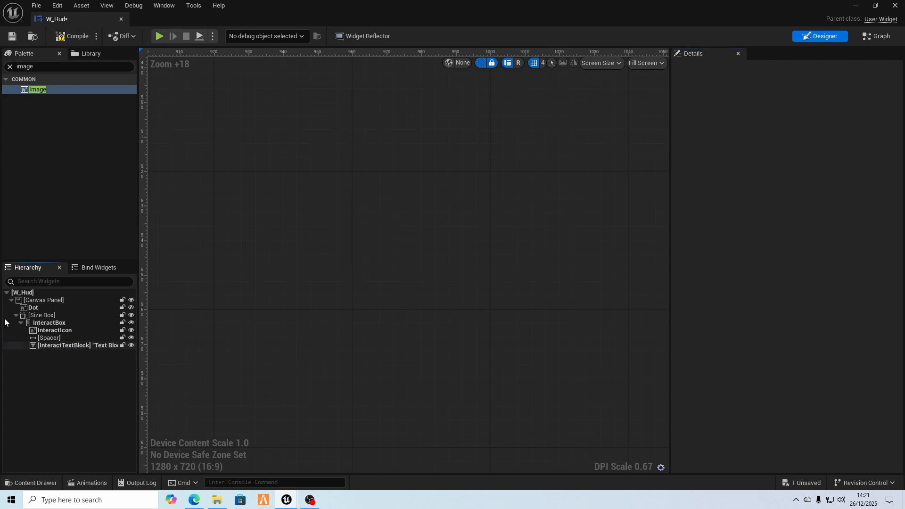
{"action": "left_click", "coordinate": [28, 308]}
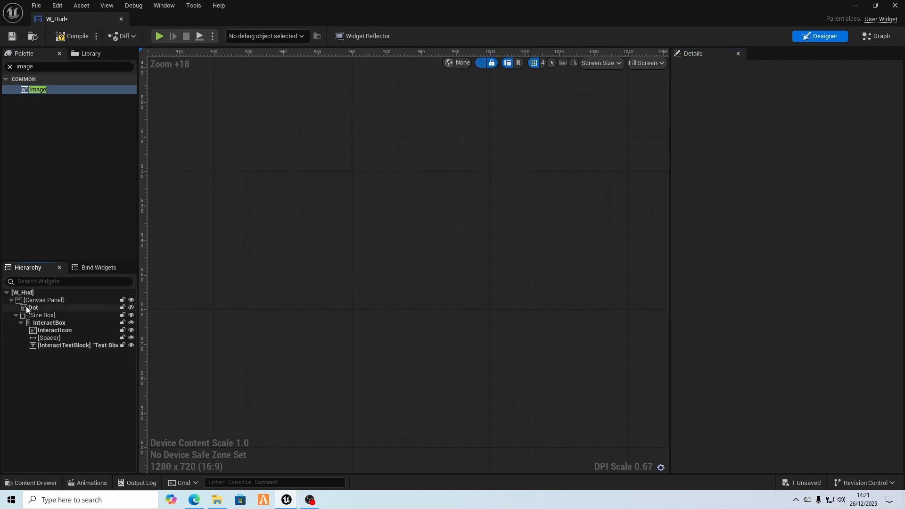
{"action": "left_click", "coordinate": [132, 307]}
{"action": "left_click", "coordinate": [439, 278]}
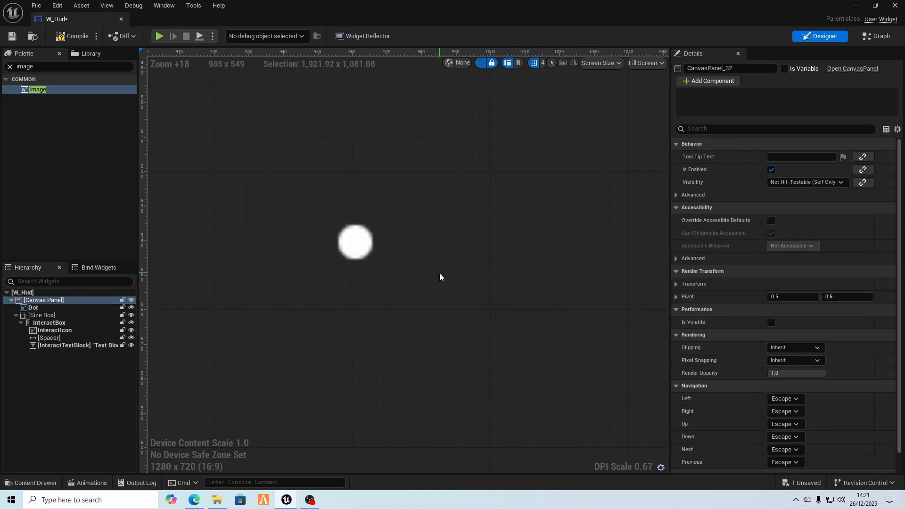
{"action": "left_click", "coordinate": [361, 249]}
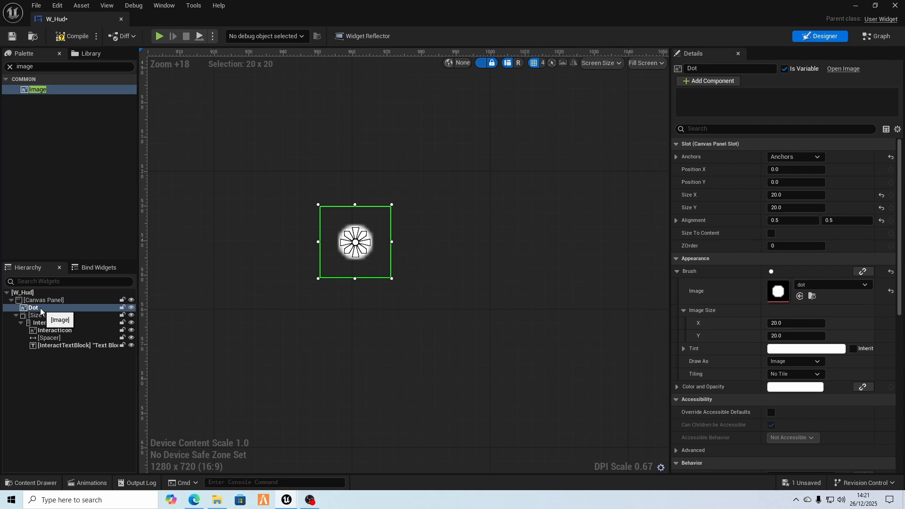
Examine the Dot image's anchor presets and brush image options, and locate its dot texture in the FirstPerson/Blueprints folder
{"action": "left_click", "coordinate": [819, 158]}
{"action": "left_click", "coordinate": [819, 214]}
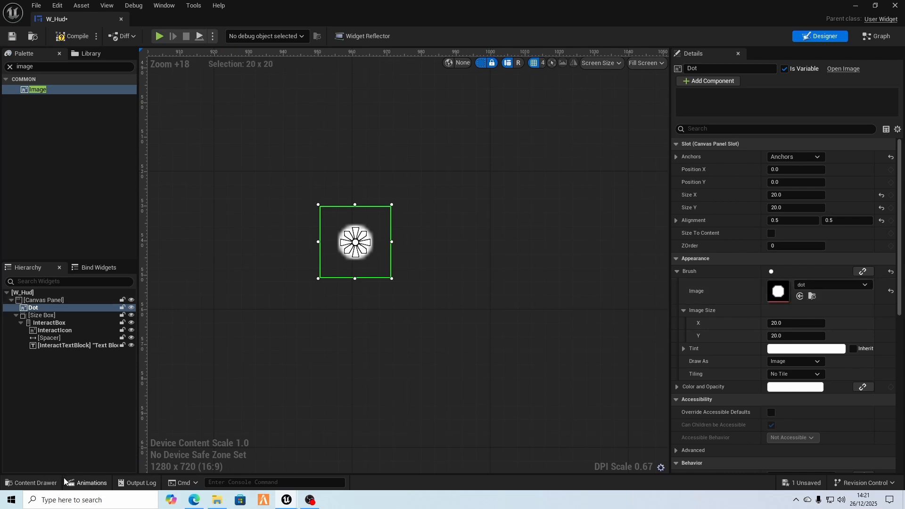
{"action": "left_click", "coordinate": [31, 482]}
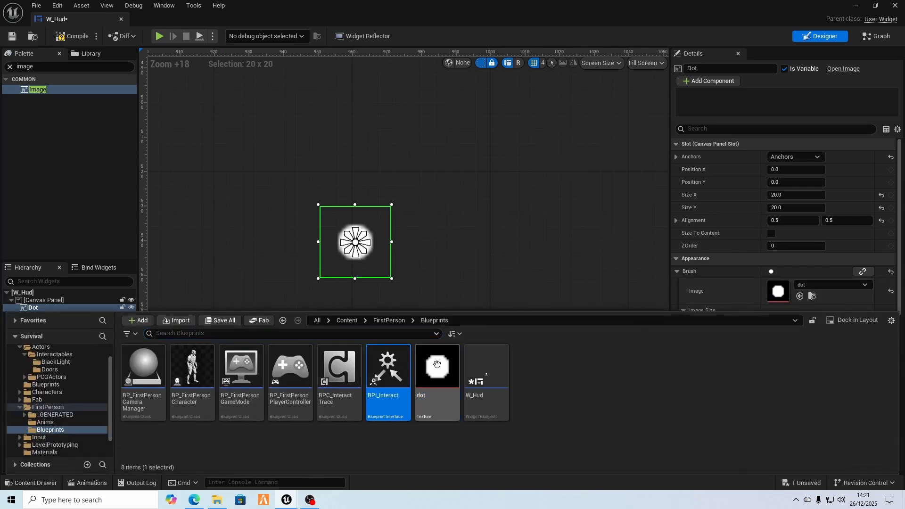
{"action": "left_click", "coordinate": [800, 296]}
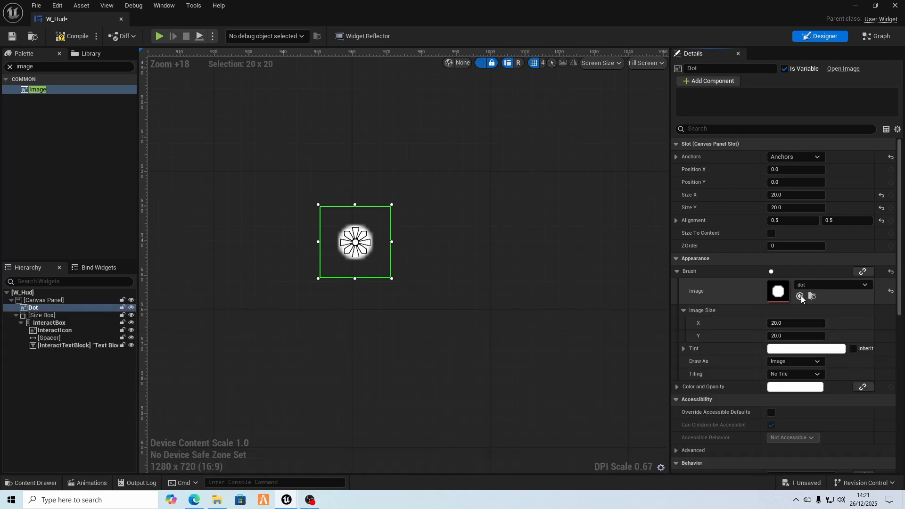
{"action": "left_click", "coordinate": [811, 296]}
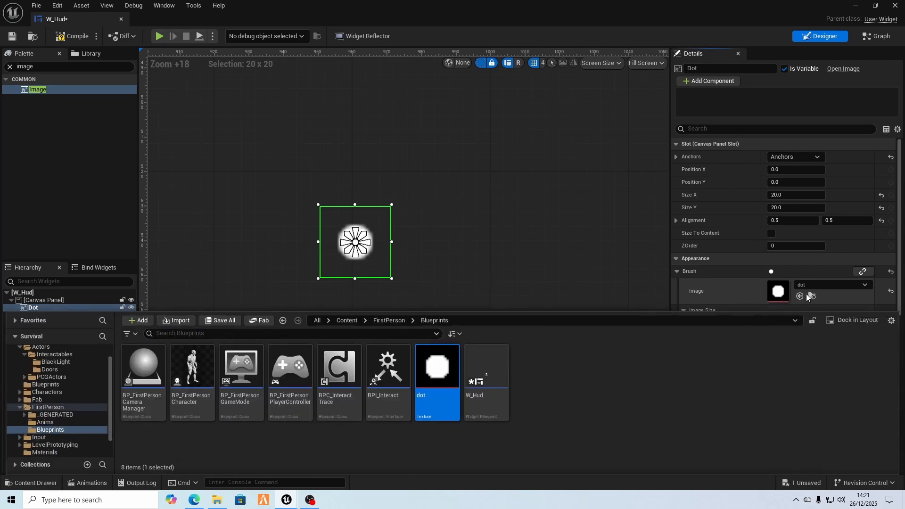
{"action": "left_click", "coordinate": [810, 279]}
{"action": "left_click", "coordinate": [810, 283]}
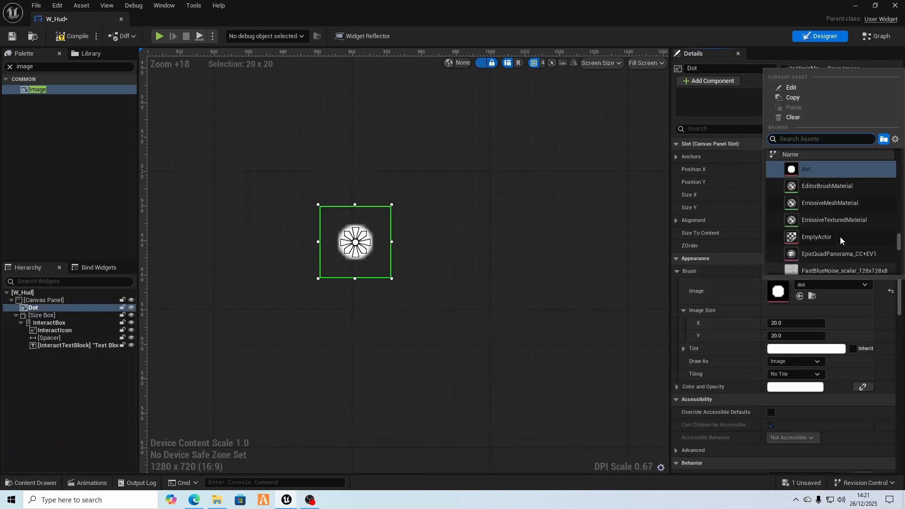
{"action": "left_click", "coordinate": [743, 296]}
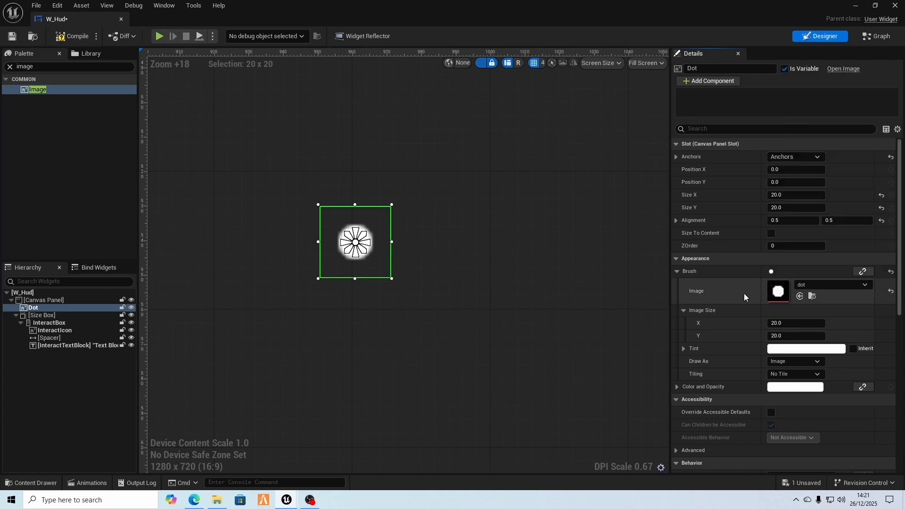
{"action": "left_click", "coordinate": [30, 482]}
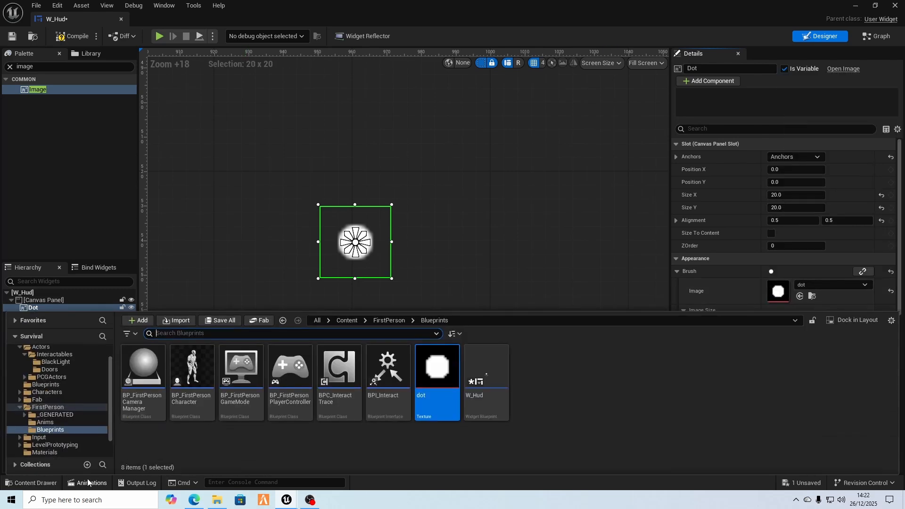
{"action": "left_click", "coordinate": [750, 280]}
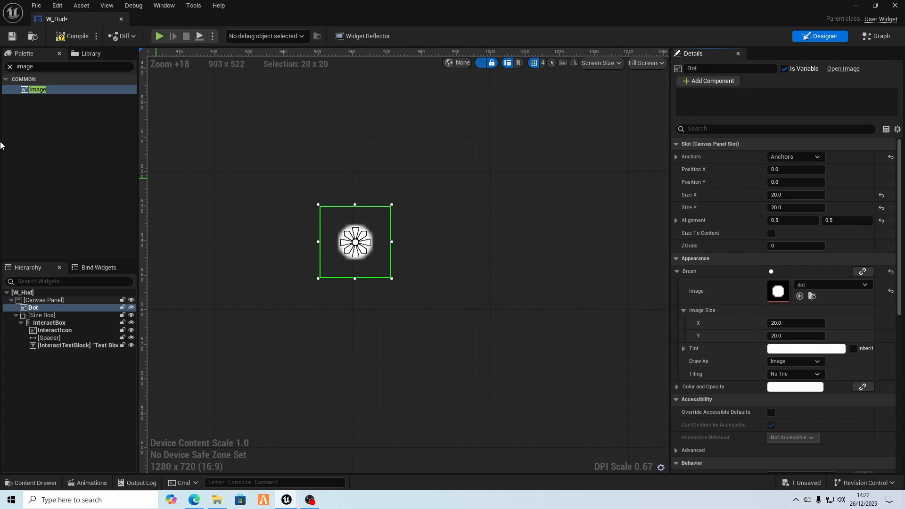
Compile and save the W_Hud widget, and close its editor
{"action": "left_click", "coordinate": [62, 38]}
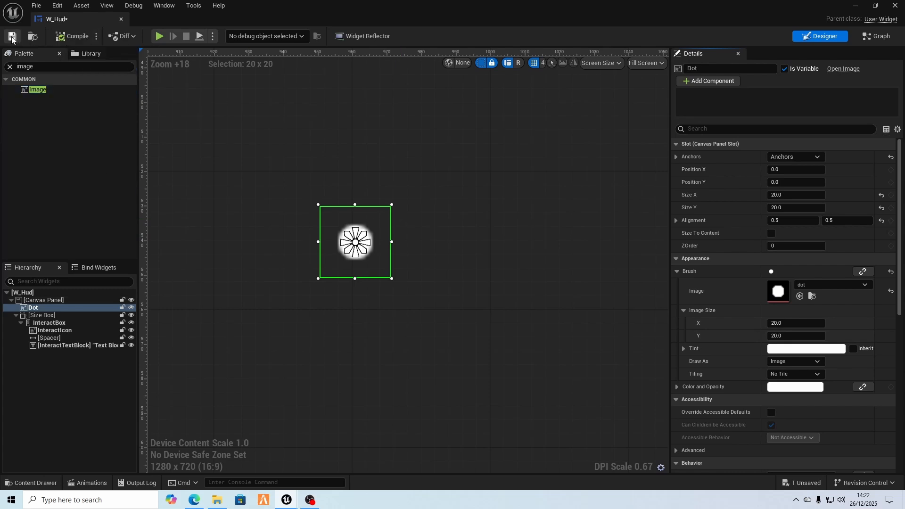
{"action": "left_click", "coordinate": [12, 36]}
{"action": "left_click", "coordinate": [120, 19]}
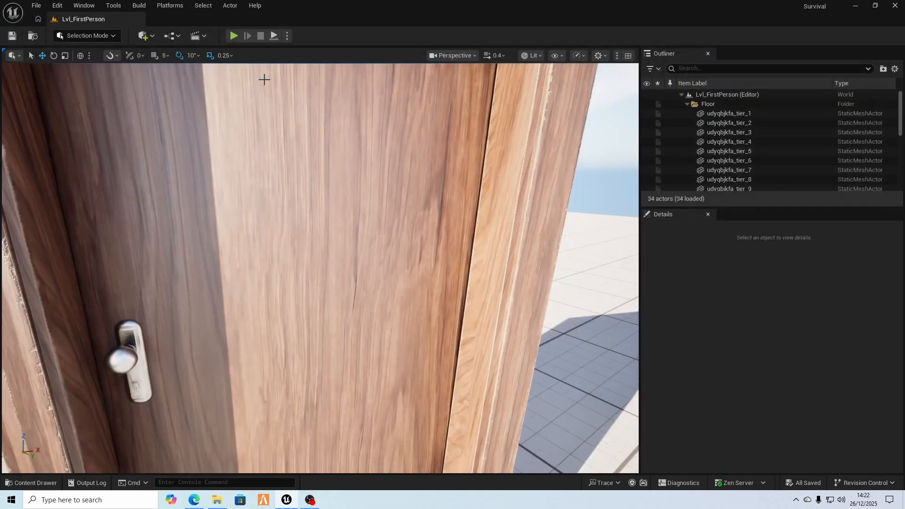
Start a playtest of Lvl_FirstPerson and check the centered dot while walking up to the interact cube and backing away
{"action": "left_click", "coordinate": [234, 36]}
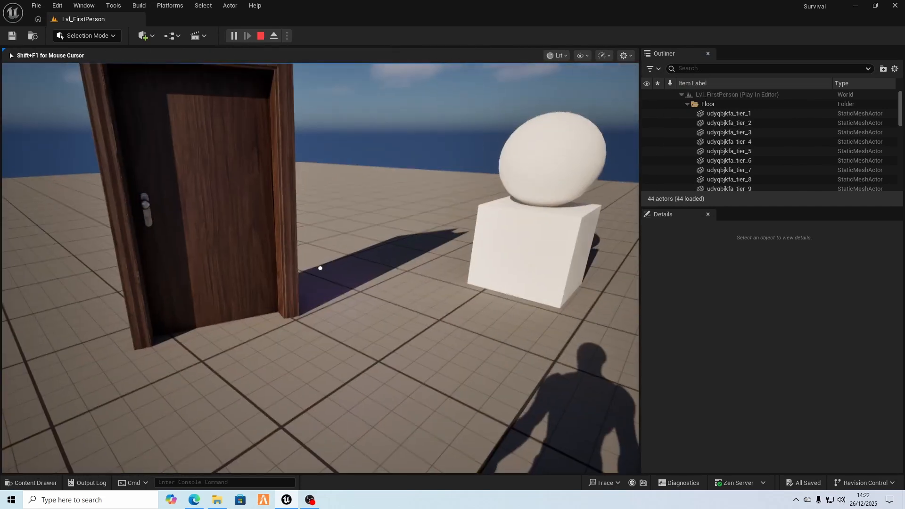
{"action": "key", "text": "w"}
{"action": "key", "text": "w"}
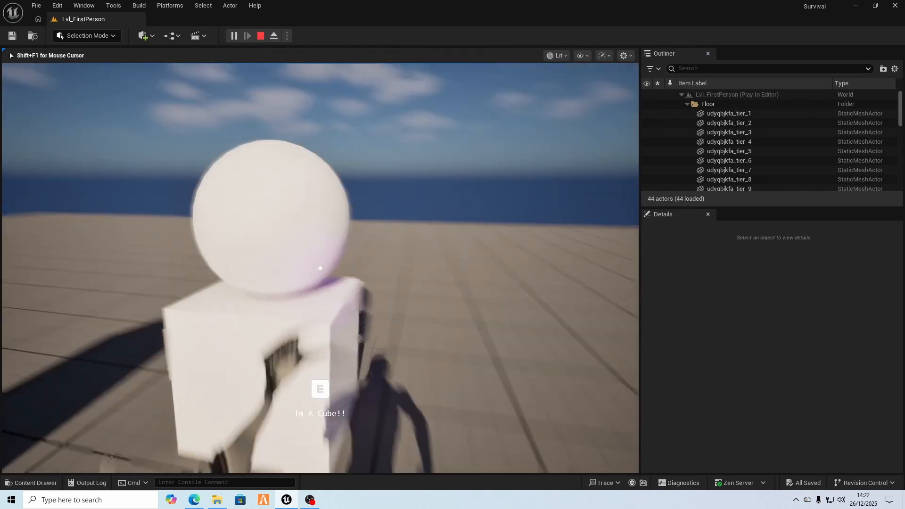
{"action": "key", "text": "s"}
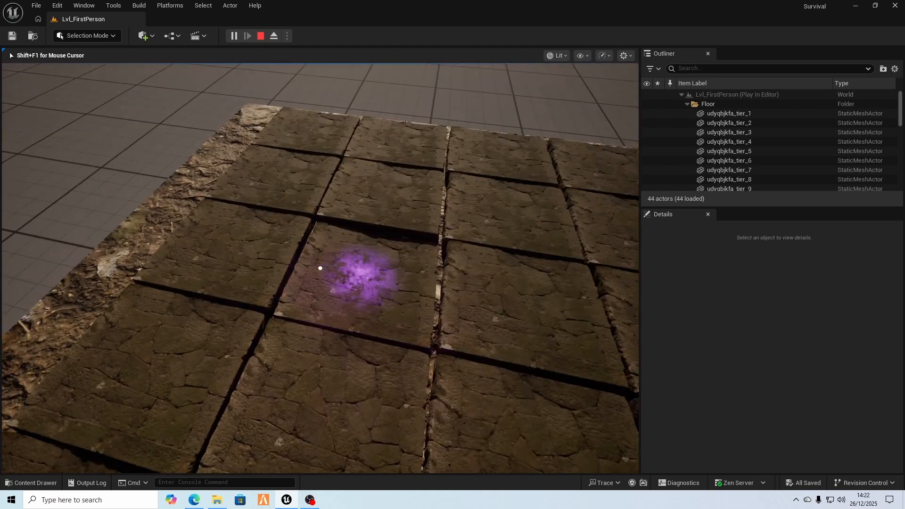
Test the floor pressure plate by repeatedly stepping on and off it, and end the playtest
{"action": "key", "text": "w"}
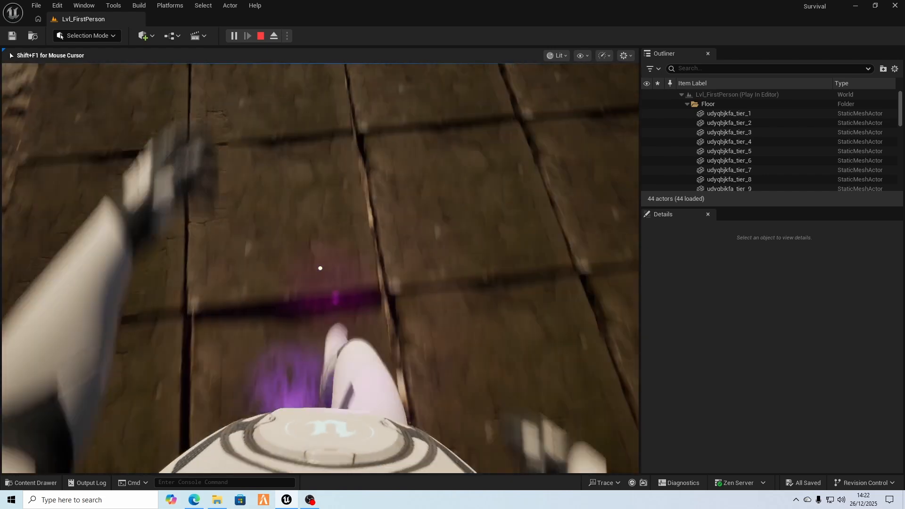
{"action": "key", "text": "s"}
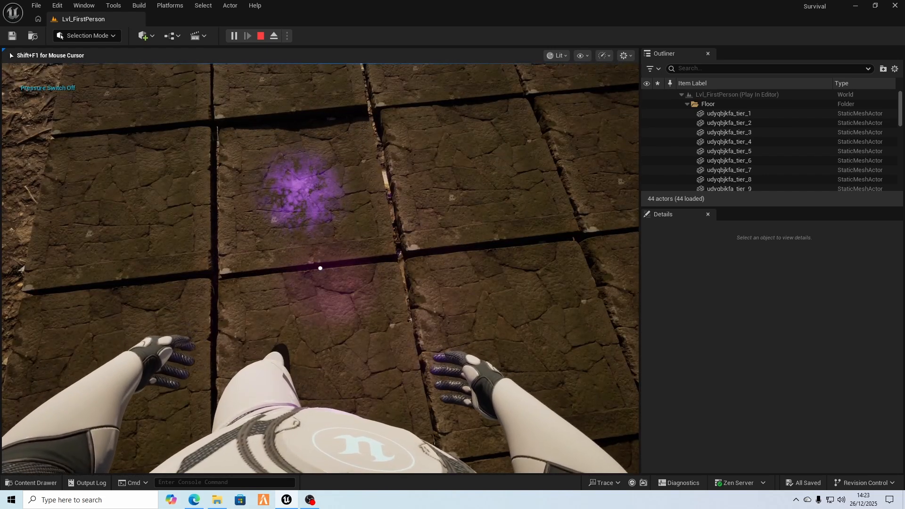
{"action": "key", "text": "a"}
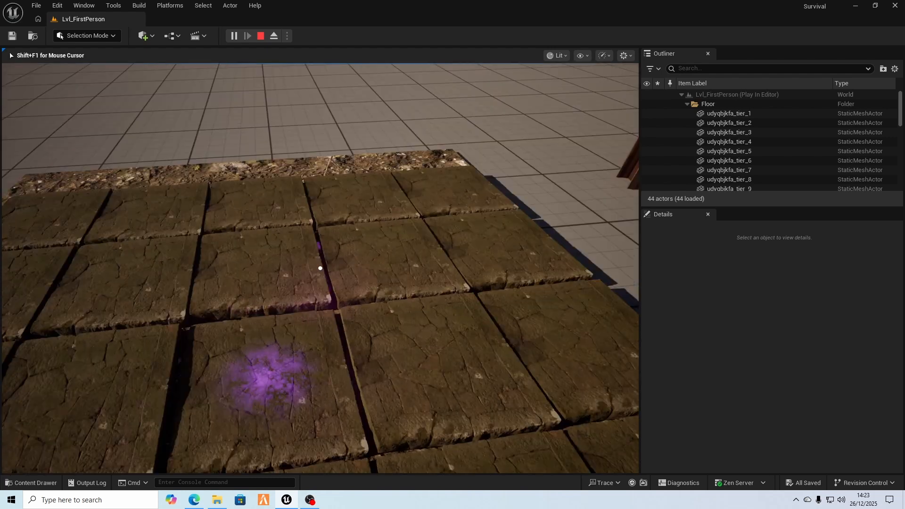
{"action": "key", "text": "w"}
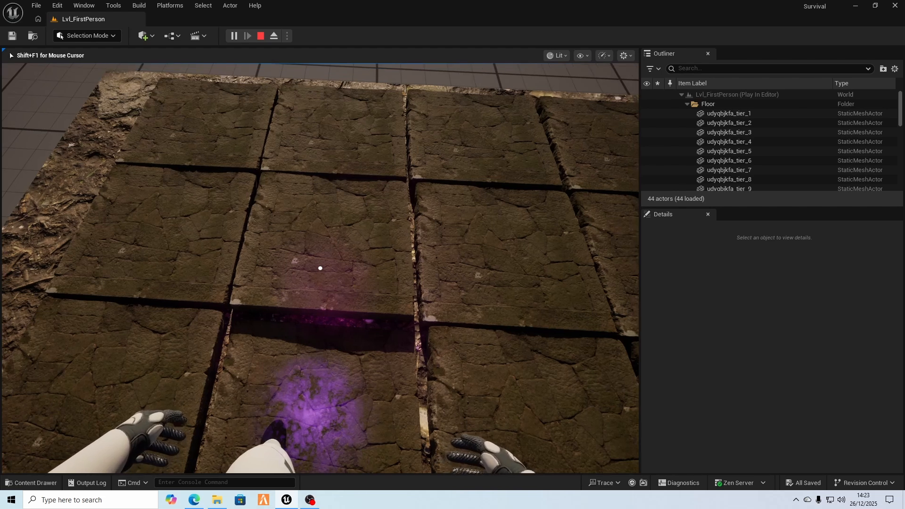
{"action": "key", "text": "s"}
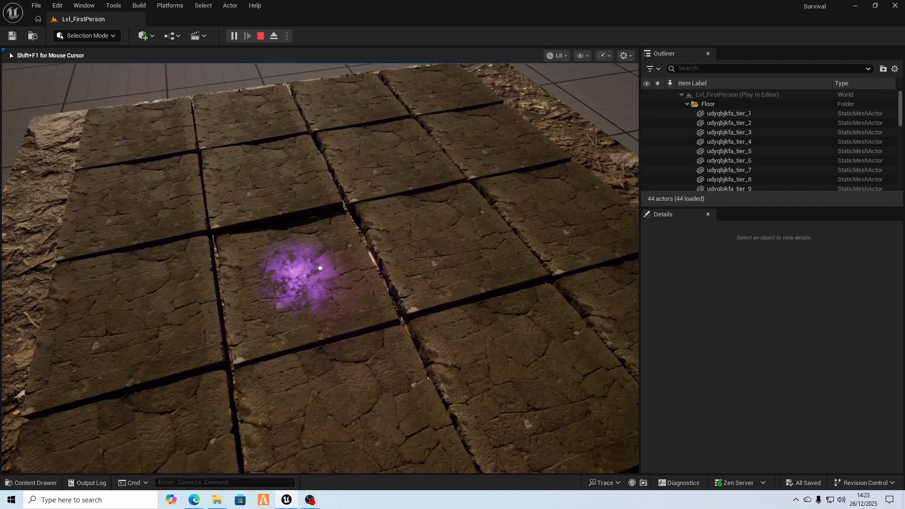
{"action": "key", "text": "w"}
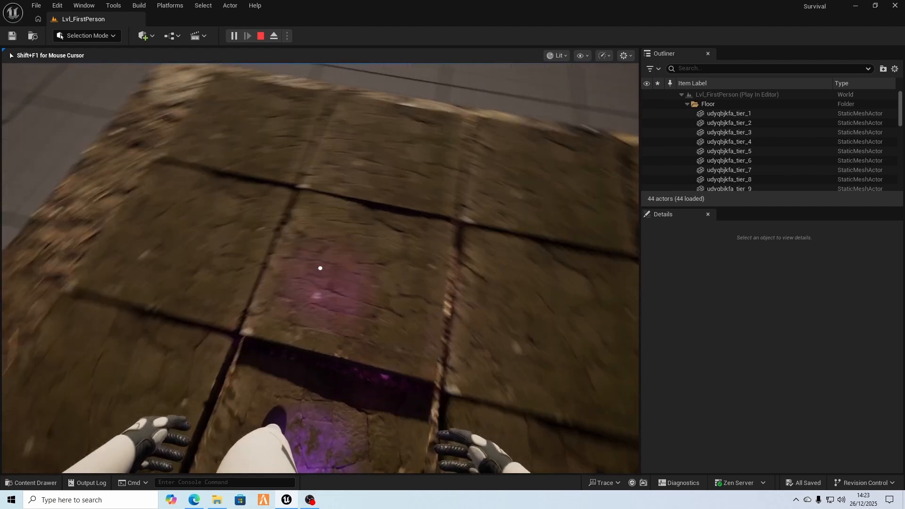
{"action": "key", "text": "s"}
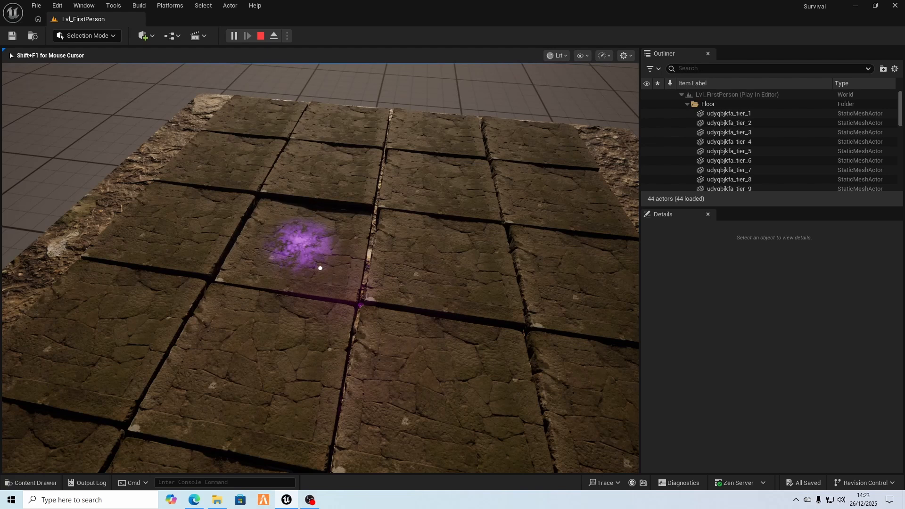
{"action": "key", "text": "a"}
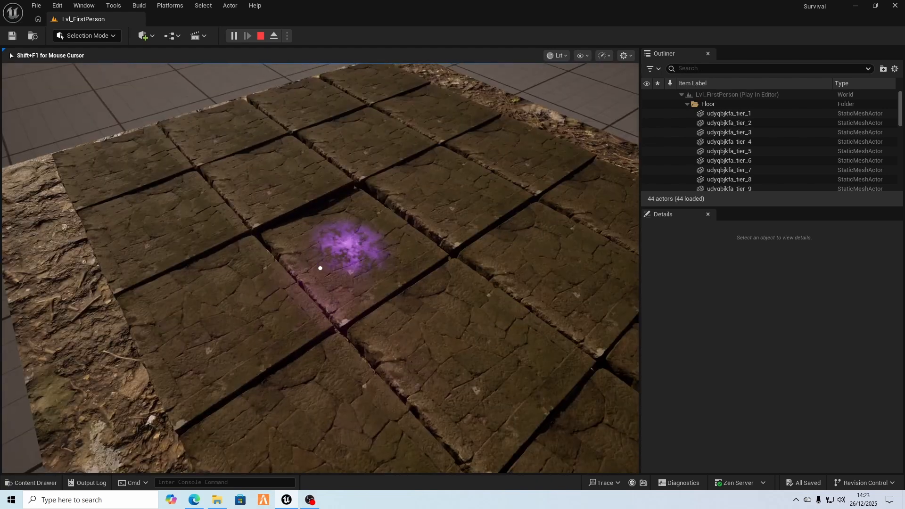
{"action": "key", "text": "w"}
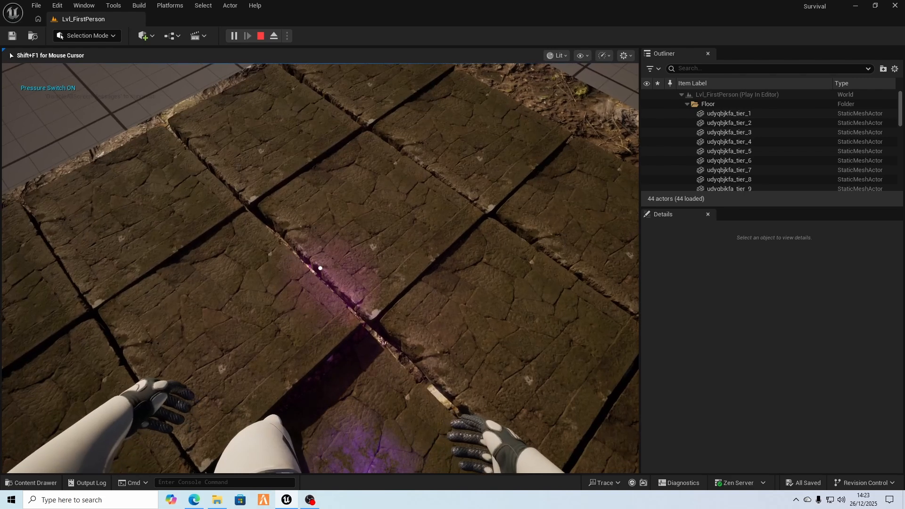
{"action": "key", "text": "s"}
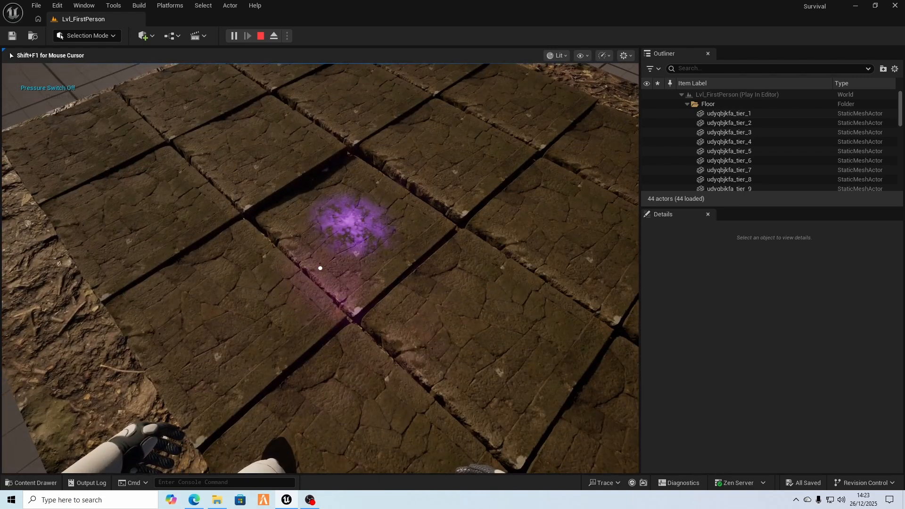
{"action": "key", "text": "w"}
{"action": "key", "text": "s"}
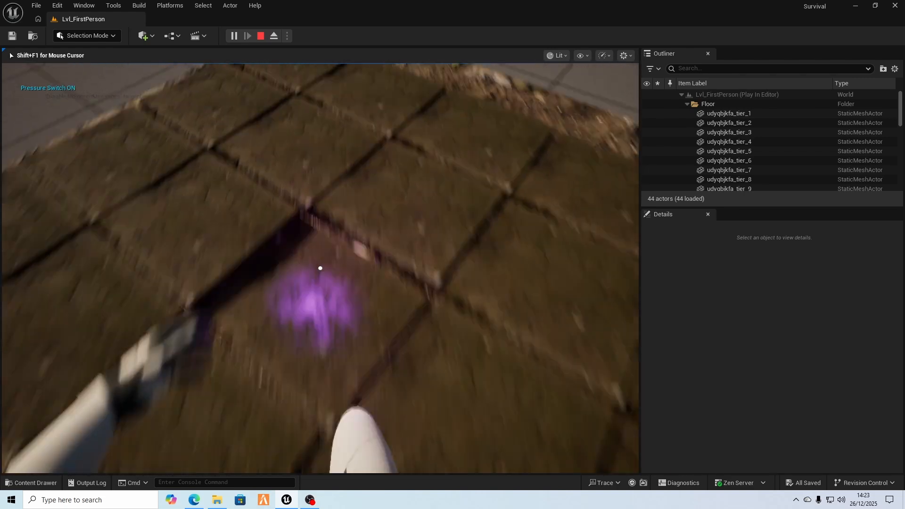
{"action": "key", "text": "Escape"}
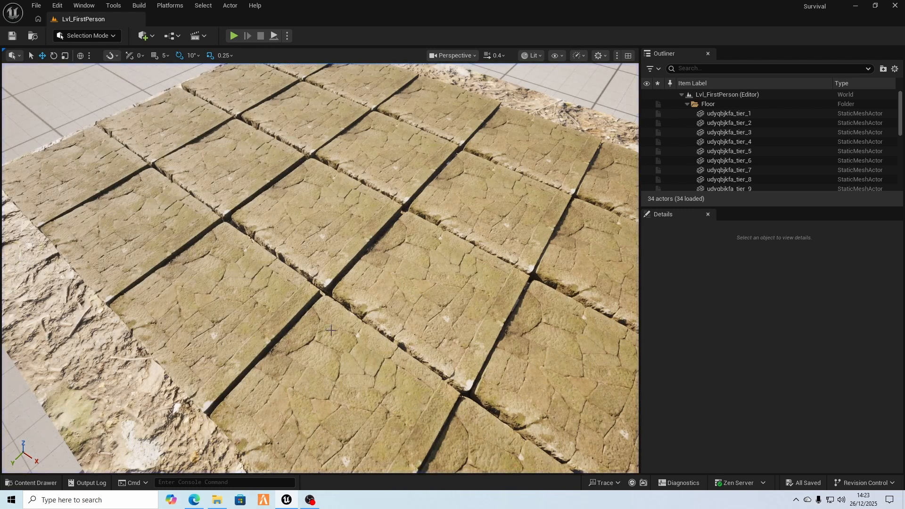
Open the BP_PressurePlate blueprint from the level and examine the begin and end overlap logic in its event graph
{"action": "left_click", "coordinate": [345, 228]}
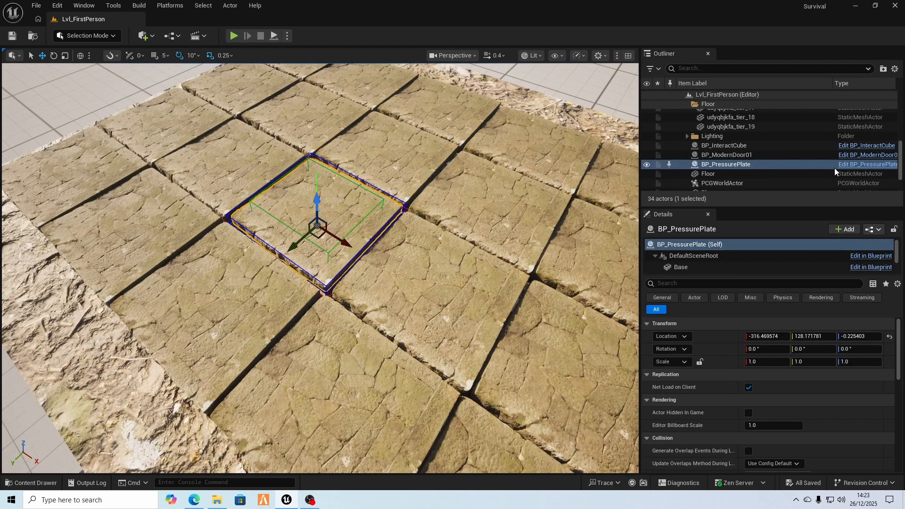
{"action": "left_click", "coordinate": [883, 164]}
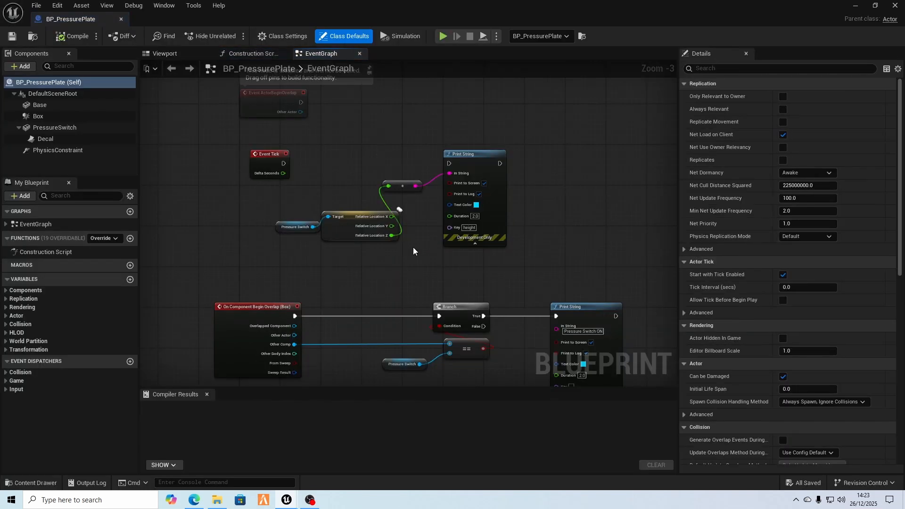
{"action": "right_click_drag", "start_coordinate": [425, 263], "coordinate": [437, 284]}
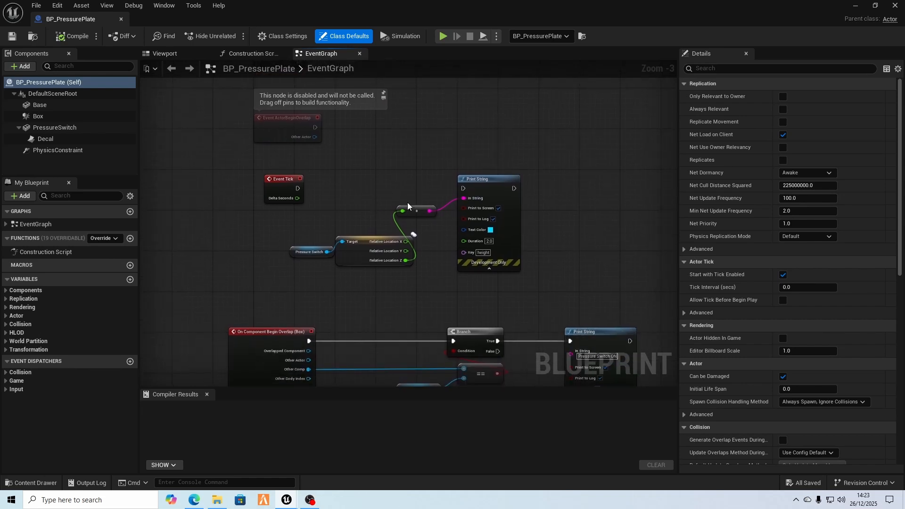
{"action": "right_click_drag", "start_coordinate": [407, 203], "coordinate": [373, 171]}
{"action": "right_click_drag", "start_coordinate": [403, 261], "coordinate": [384, 188]}
{"action": "right_click_drag", "start_coordinate": [366, 225], "coordinate": [361, 146]}
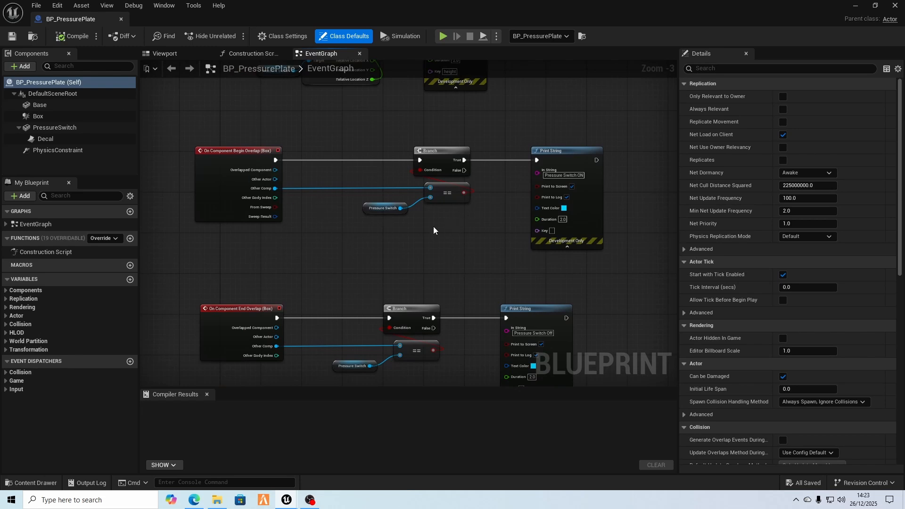
{"action": "right_click_drag", "start_coordinate": [434, 230], "coordinate": [398, 196]}
{"action": "scroll", "coordinate": [440, 241], "scroll_direction": "down", "scroll_amount": 5}
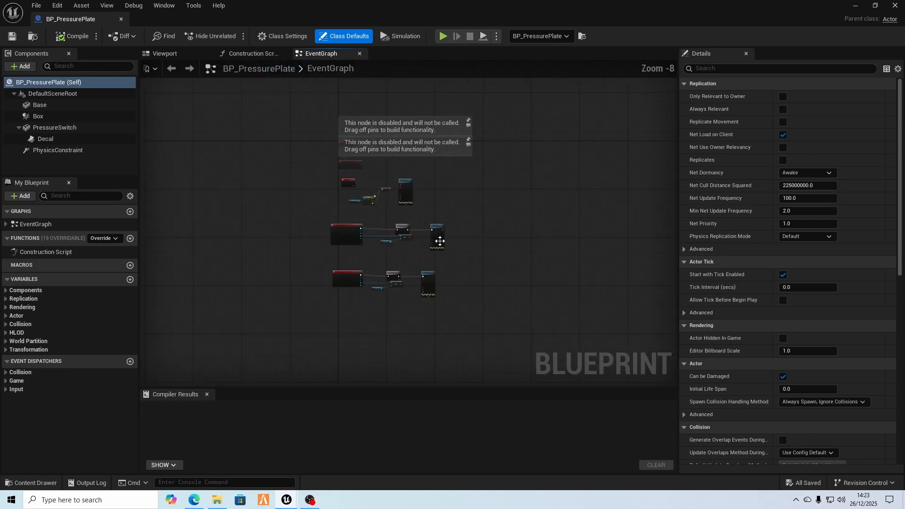
{"action": "scroll", "coordinate": [440, 240], "scroll_direction": "up", "scroll_amount": 7}
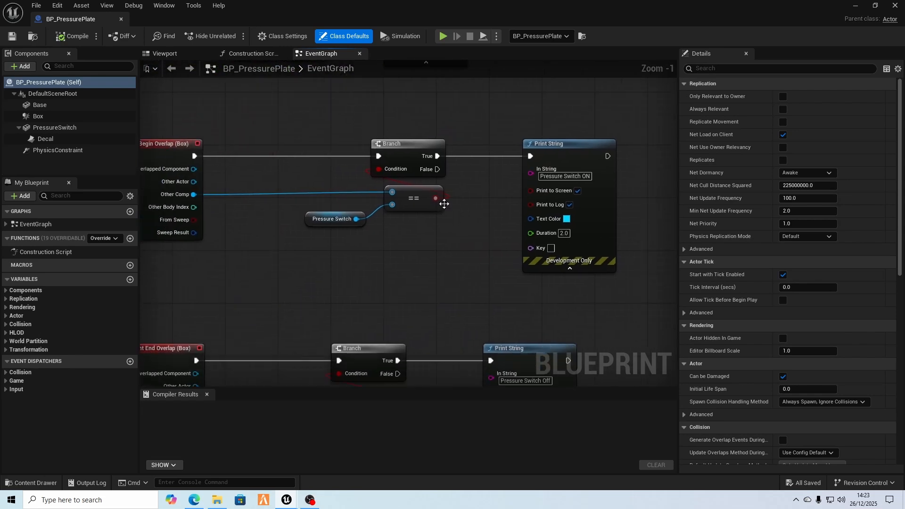
{"action": "scroll", "coordinate": [420, 222], "scroll_direction": "down", "scroll_amount": 4}
{"action": "scroll", "coordinate": [394, 211], "scroll_direction": "up", "scroll_amount": 2}
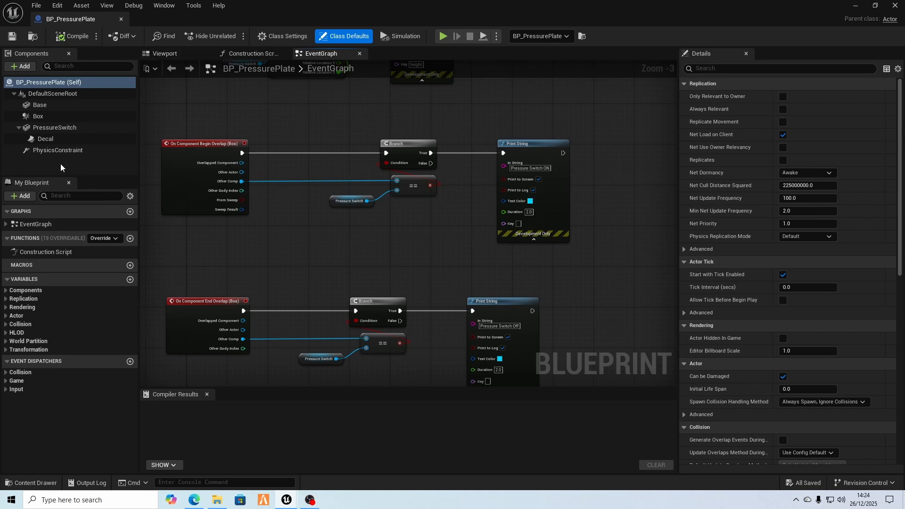
Show the PhysicsConstraint component's settings, save BP_PressurePlate, and close its editor
{"action": "left_click", "coordinate": [67, 151]}
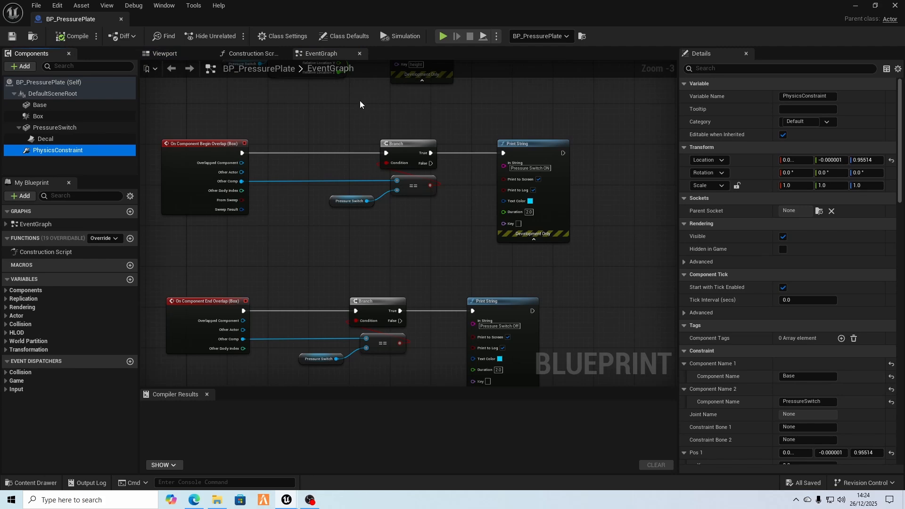
{"action": "left_click", "coordinate": [12, 36]}
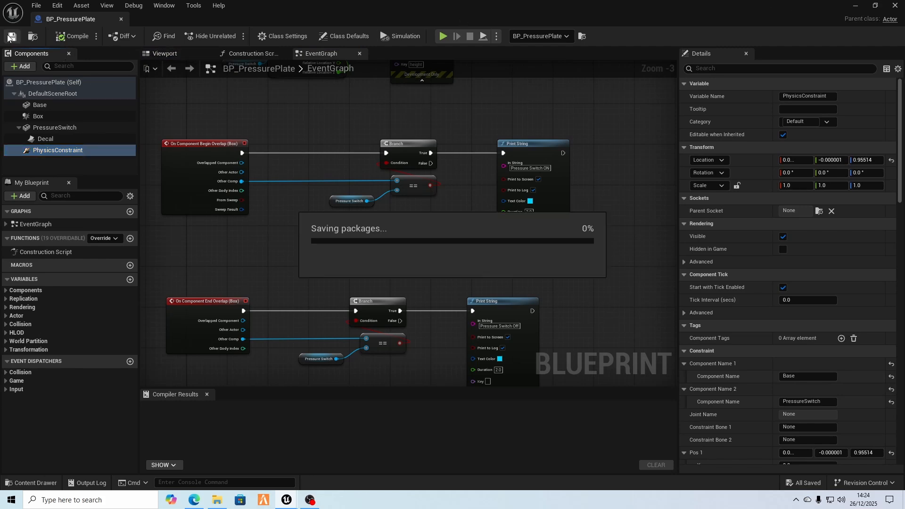
{"action": "left_click", "coordinate": [894, 5]}
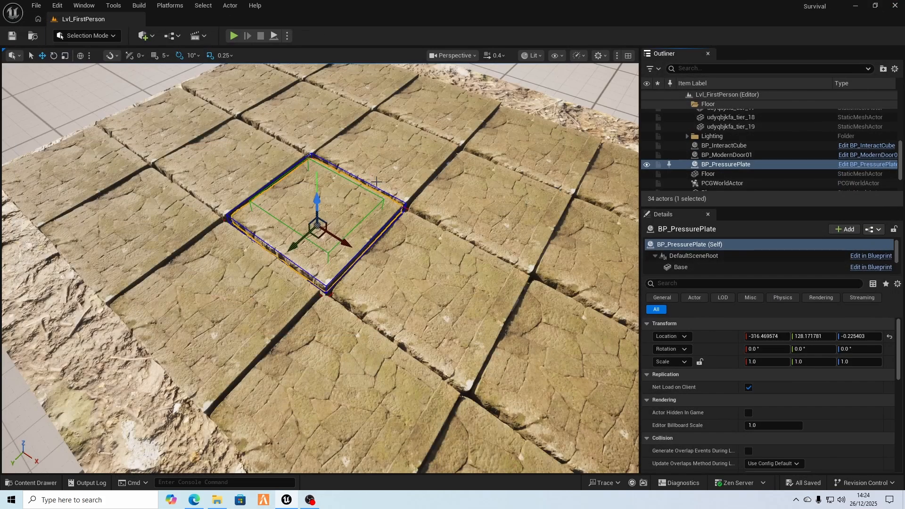
Look around the level from the pressure plate to the wooden door and the interact cube
{"action": "right_click_drag", "start_coordinate": [556, 183], "coordinate": [634, 88]}
{"action": "key", "text": "w"}
{"action": "key", "text": "s"}
{"action": "key", "text": "w"}
{"action": "key", "text": "s"}
{"action": "key", "text": "w"}
{"action": "key", "text": "s"}
{"action": "key", "text": "w"}
{"action": "key", "text": "w"}
{"action": "right_click_drag", "start_coordinate": [349, 162], "coordinate": [376, 182]}
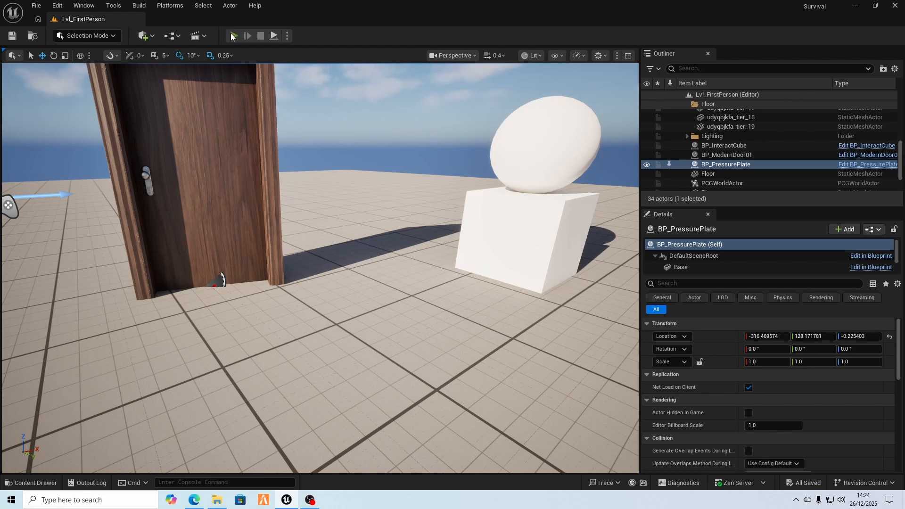
Playtest the dot and interaction prompt by approaching and backing away from the wooden door, and end the playtest
{"action": "left_click", "coordinate": [232, 35]}
{"action": "key", "text": "w"}
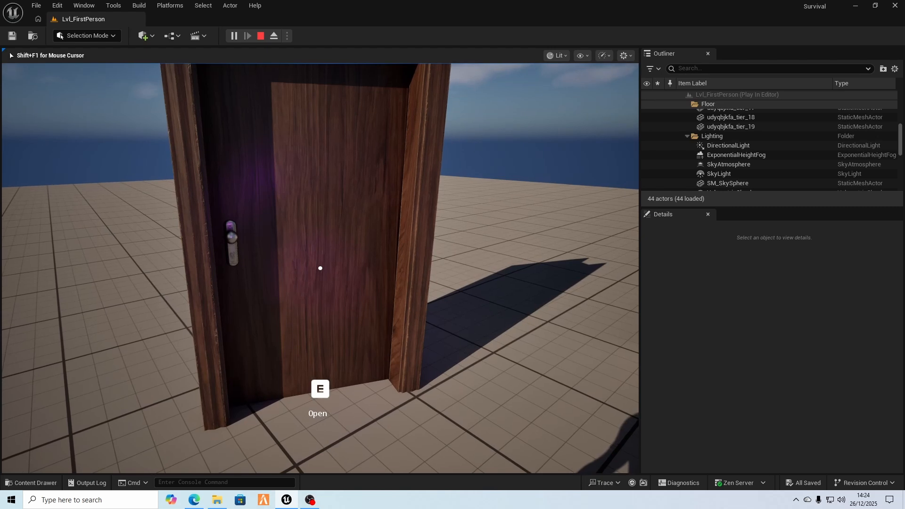
{"action": "key", "text": "w"}
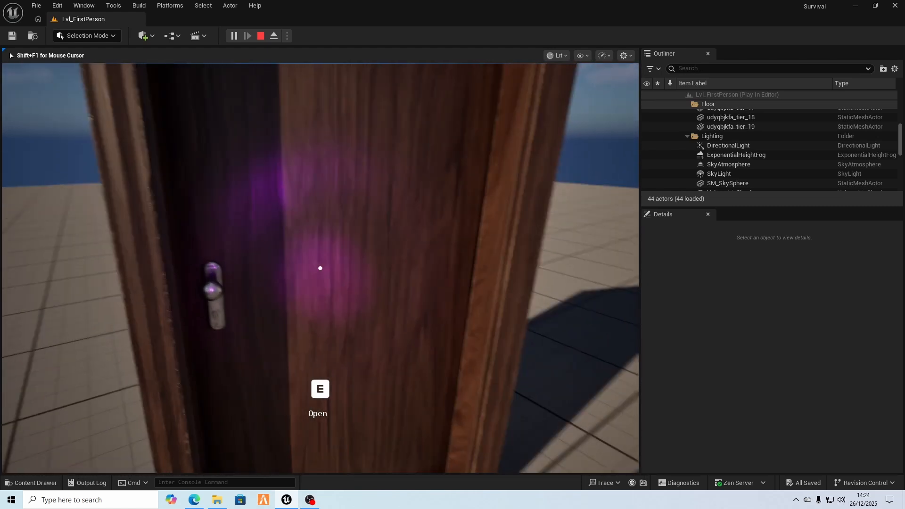
{"action": "key", "text": "s"}
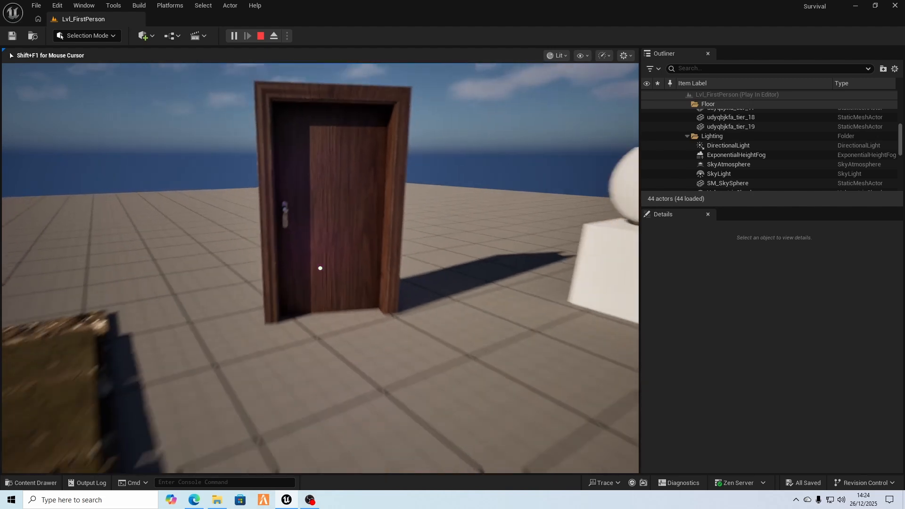
{"action": "key", "text": "w"}
{"action": "key", "text": "Escape"}
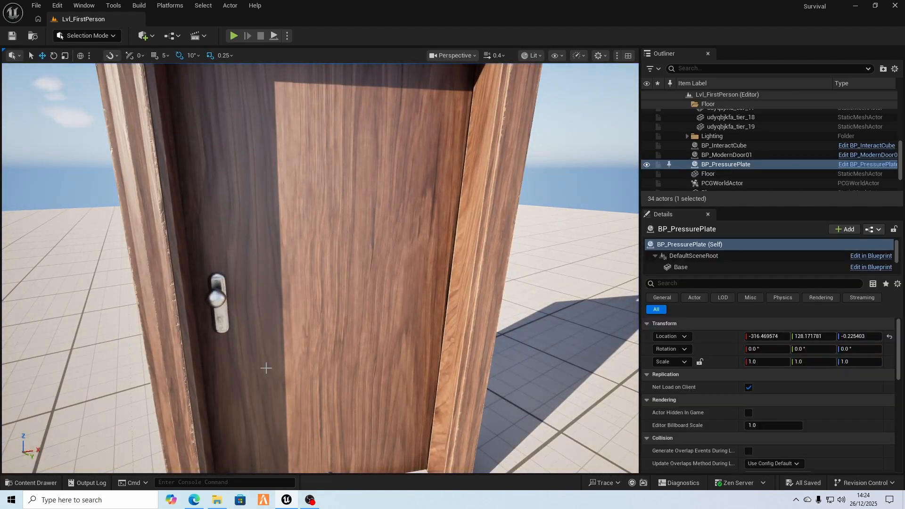
Reopen the W_Hud widget from the FirstPerson/Blueprints folder and select its Dot image
{"action": "left_click", "coordinate": [46, 483]}
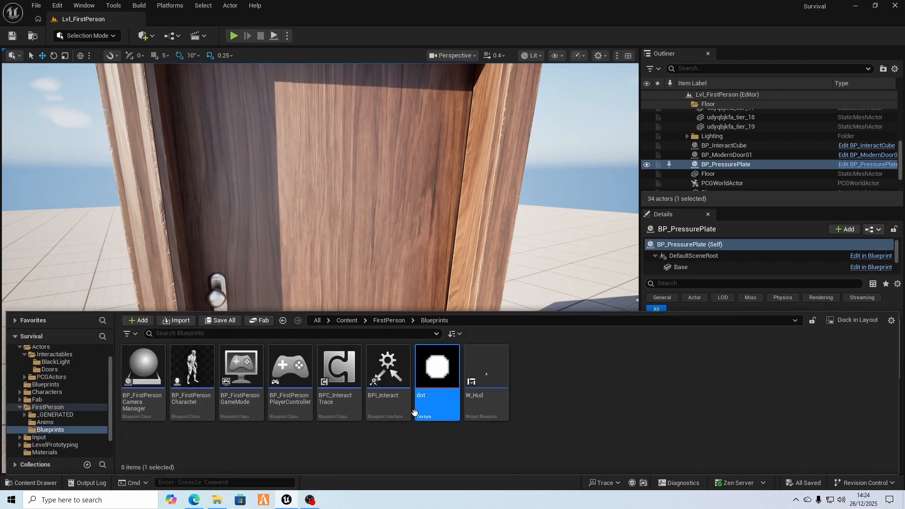
{"action": "double_click", "coordinate": [493, 375]}
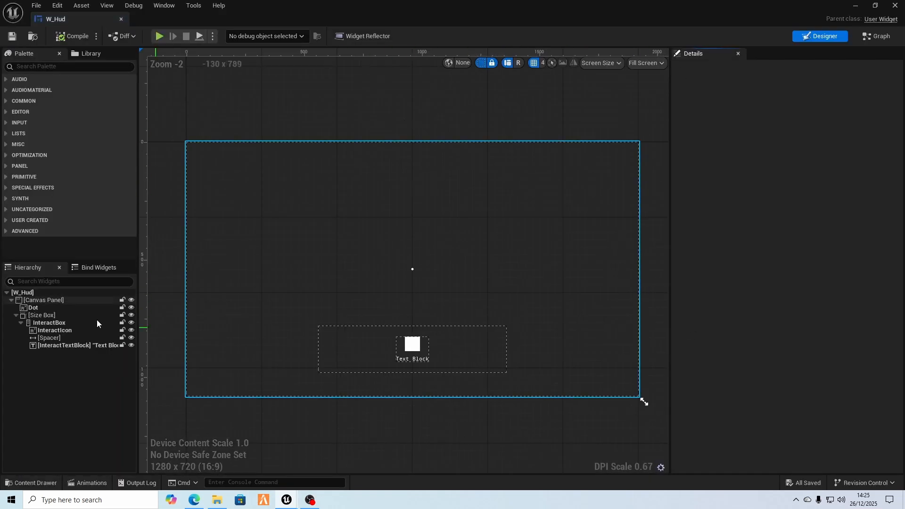
{"action": "left_click", "coordinate": [412, 268]}
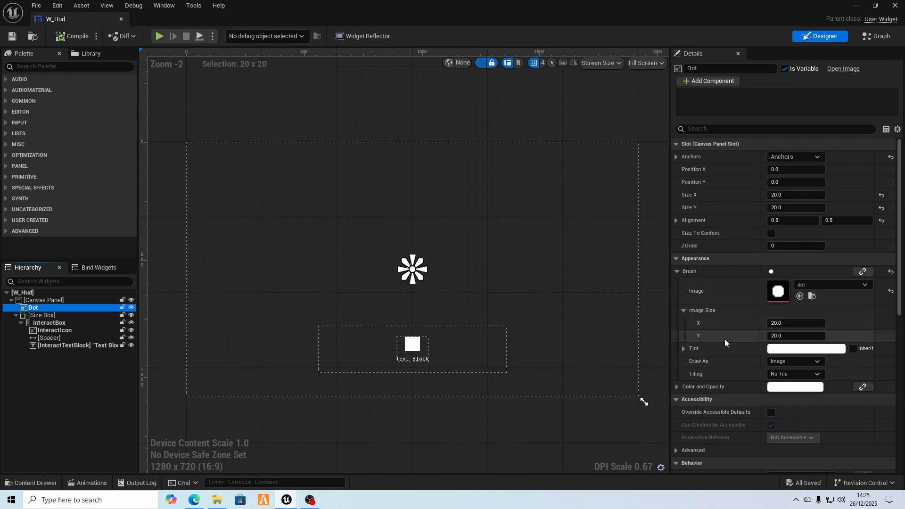
Check the Dot image's Tint values, and open the fn_ShowInteract function graph at its final visibility setter
{"action": "left_click", "coordinate": [685, 352]}
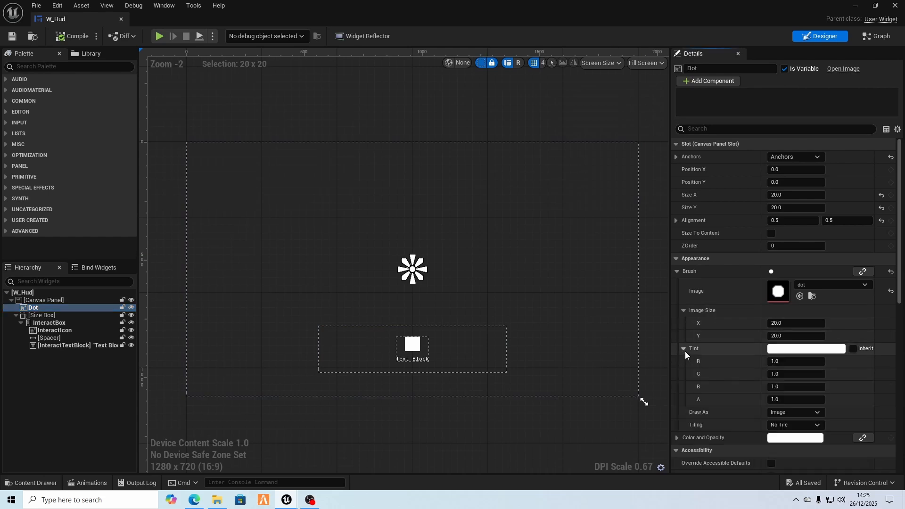
{"action": "left_click", "coordinate": [684, 349]}
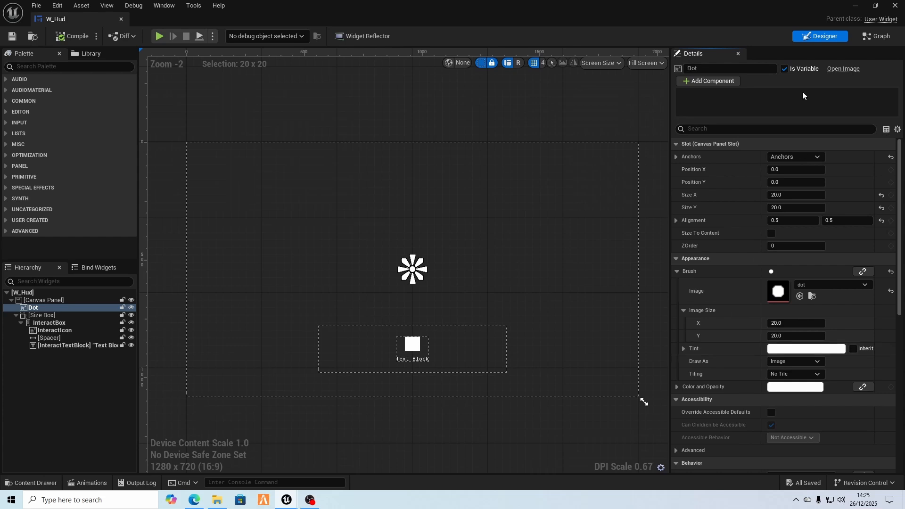
{"action": "left_click", "coordinate": [869, 37]}
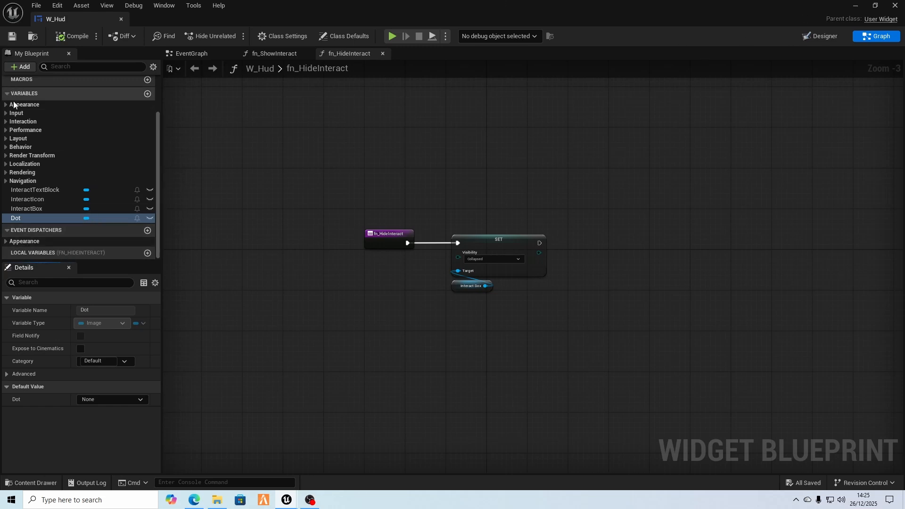
{"action": "scroll", "coordinate": [144, 152], "scroll_direction": "up", "scroll_amount": 3}
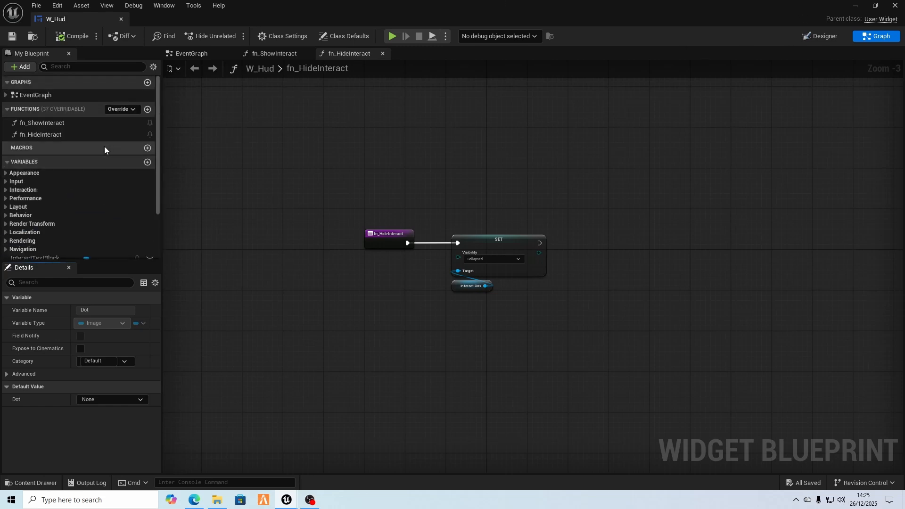
{"action": "double_click", "coordinate": [38, 123]}
{"action": "right_click_drag", "start_coordinate": [490, 304], "coordinate": [229, 281]}
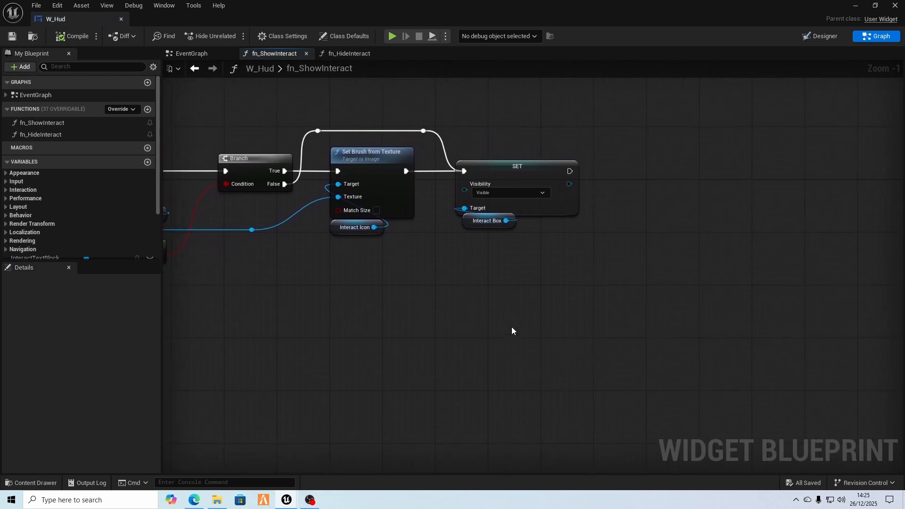
{"action": "right_click_drag", "start_coordinate": [512, 330], "coordinate": [350, 308]}
{"action": "right_click_drag", "start_coordinate": [422, 321], "coordinate": [404, 348]}
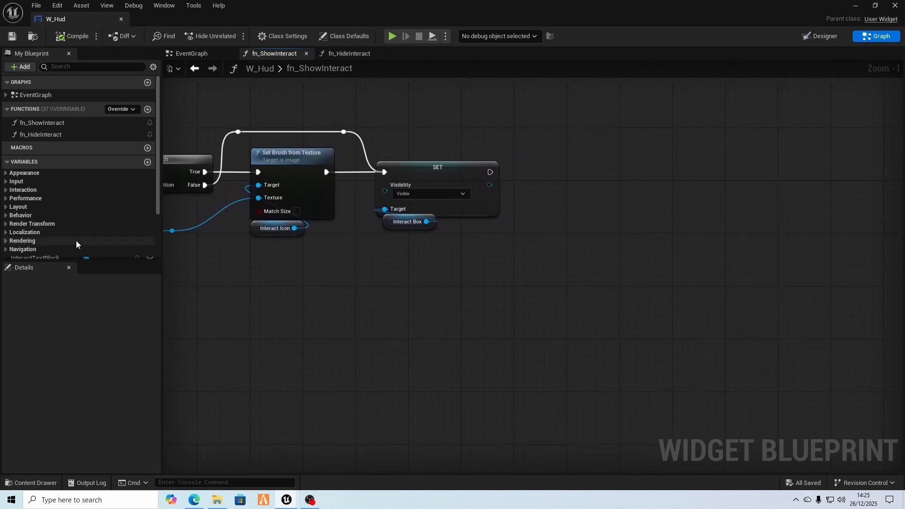
Add a Dot reference with a Set Brush Tint Color node, and run it after the Interact Box visibility setter in fn_ShowInteract
{"action": "scroll", "coordinate": [90, 221], "scroll_direction": "down", "scroll_amount": 3}
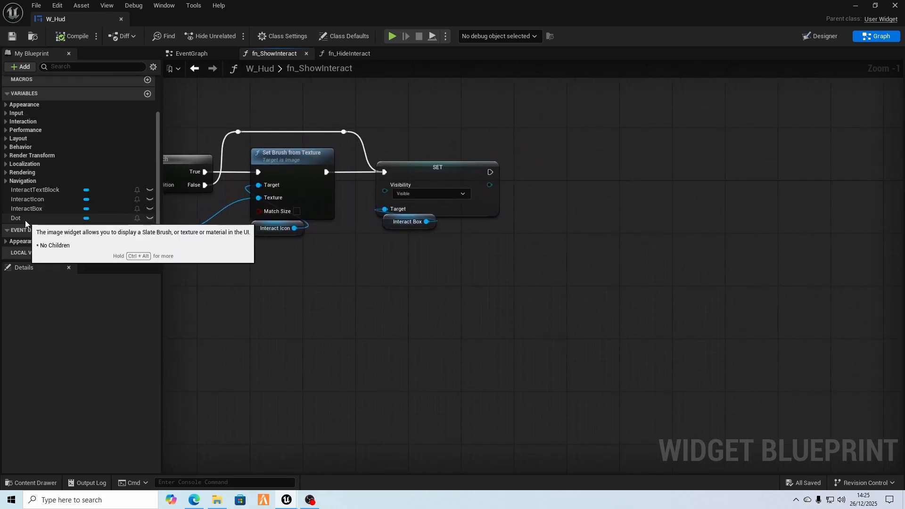
{"action": "left_click_drag", "start_coordinate": [33, 218], "coordinate": [544, 265]}
{"action": "left_click", "coordinate": [458, 321]}
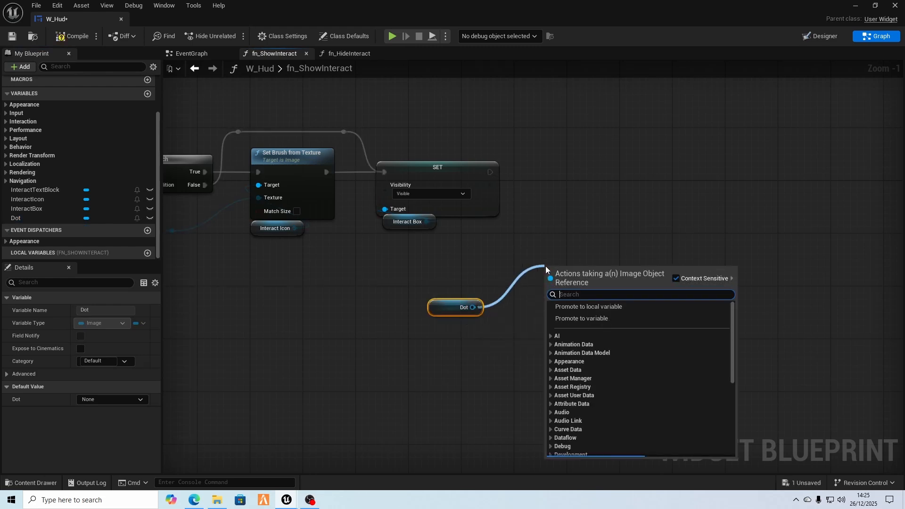
{"action": "type", "text": "set tint"}
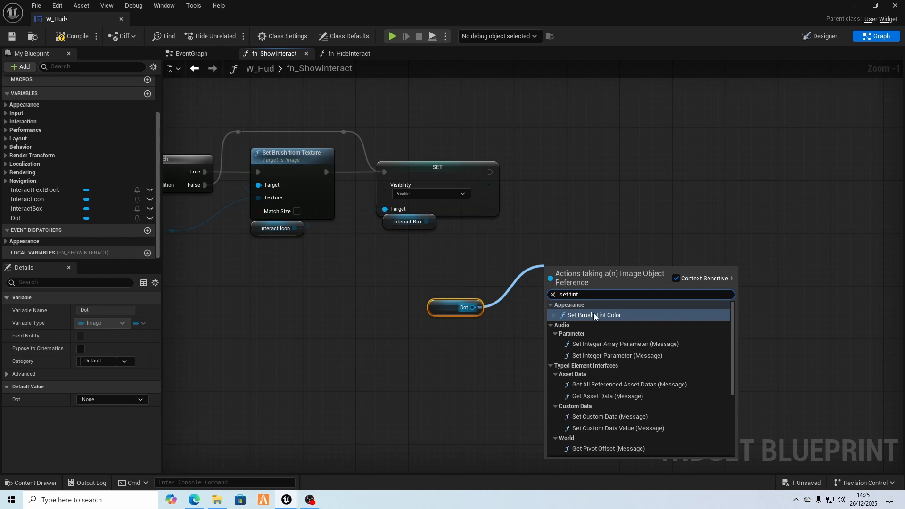
{"action": "left_click", "coordinate": [613, 316]}
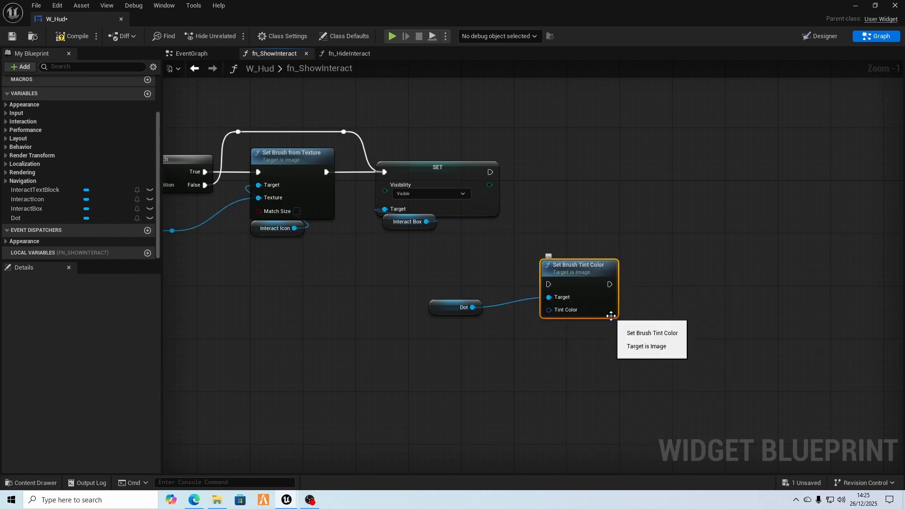
{"action": "mouse_move", "coordinate": [590, 267]}
{"action": "left_mouse_down"}
{"action": "mouse_move", "coordinate": [595, 156]}
{"action": "mouse_move", "coordinate": [595, 167]}
{"action": "left_mouse_up"}
{"action": "mouse_move", "coordinate": [490, 172]}
{"action": "left_mouse_down"}
{"action": "mouse_move", "coordinate": [559, 184]}
{"action": "mouse_move", "coordinate": [585, 157]}
{"action": "left_mouse_up"}
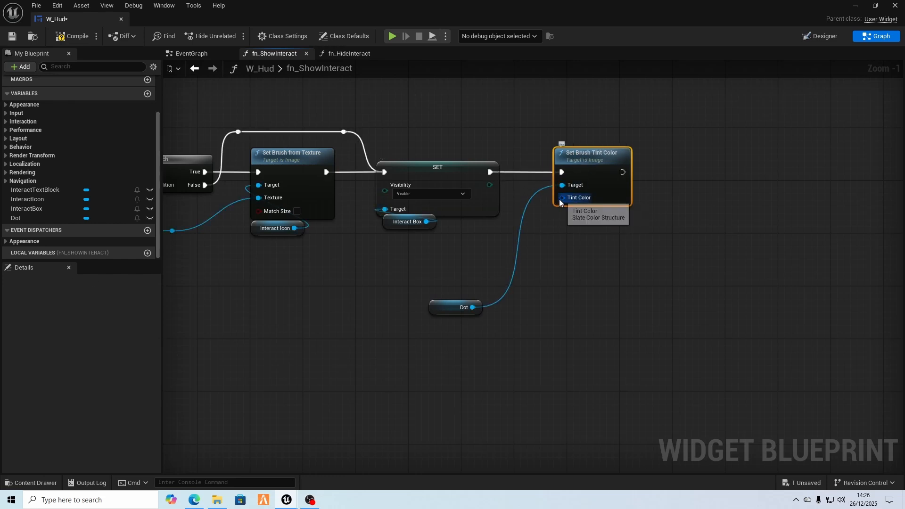
Feed the Tint Color input from a Make Slate Color node placed below the Dot reference, with its Specified Color set to red
{"action": "left_click_drag", "start_coordinate": [563, 198], "coordinate": [553, 341]}
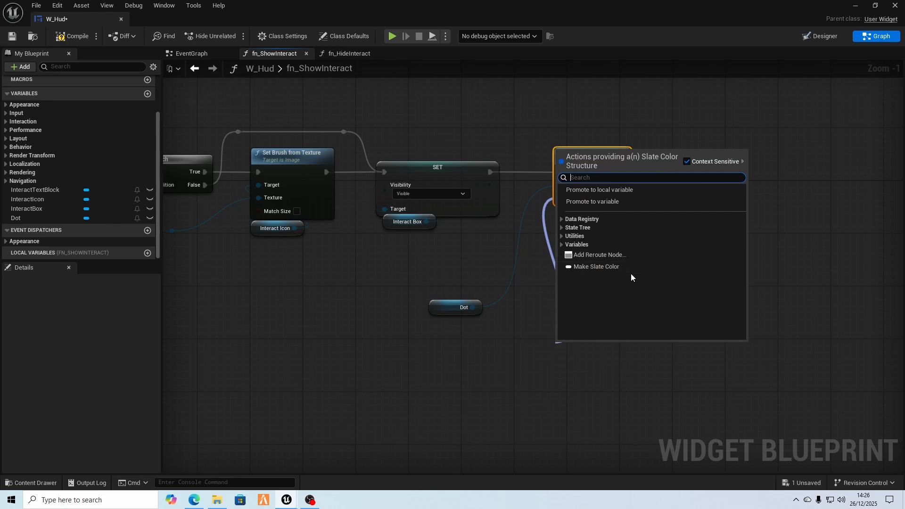
{"action": "left_click", "coordinate": [613, 267]}
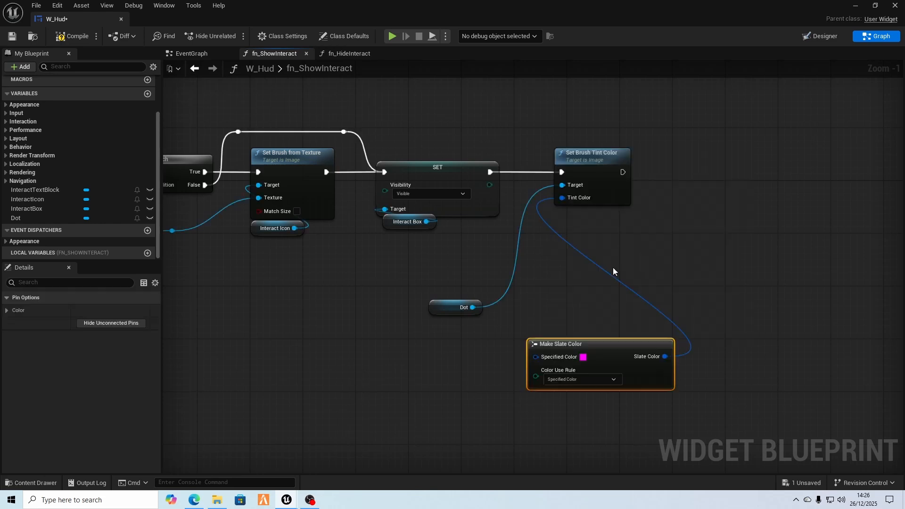
{"action": "left_click_drag", "start_coordinate": [601, 343], "coordinate": [410, 330]}
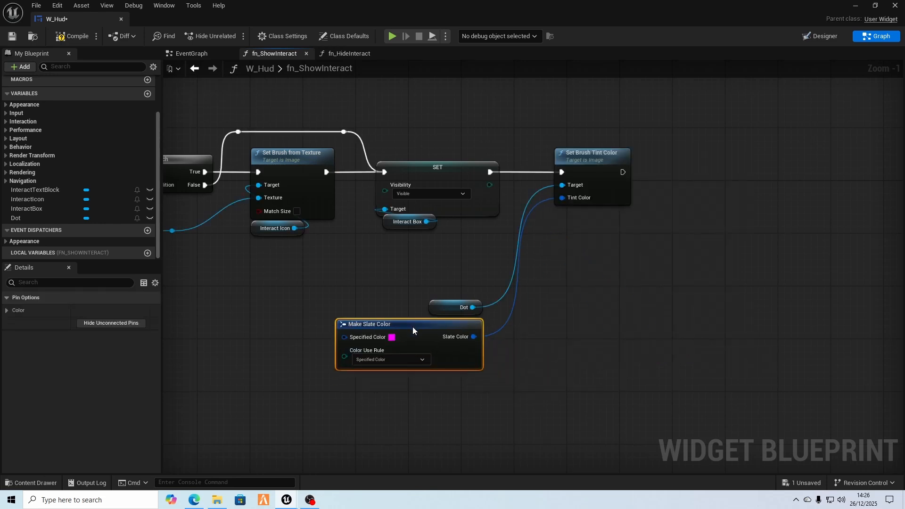
{"action": "left_click", "coordinate": [400, 366]}
{"action": "left_click", "coordinate": [391, 343]}
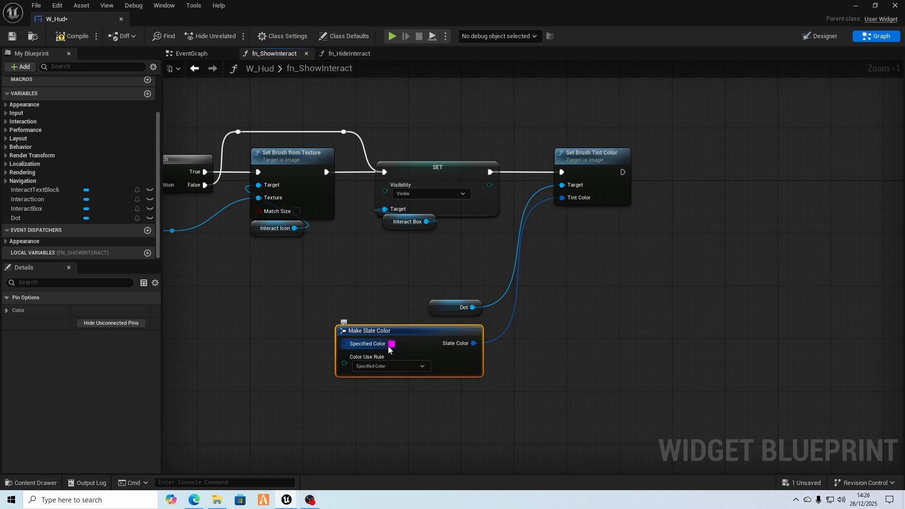
{"action": "left_click", "coordinate": [391, 343]}
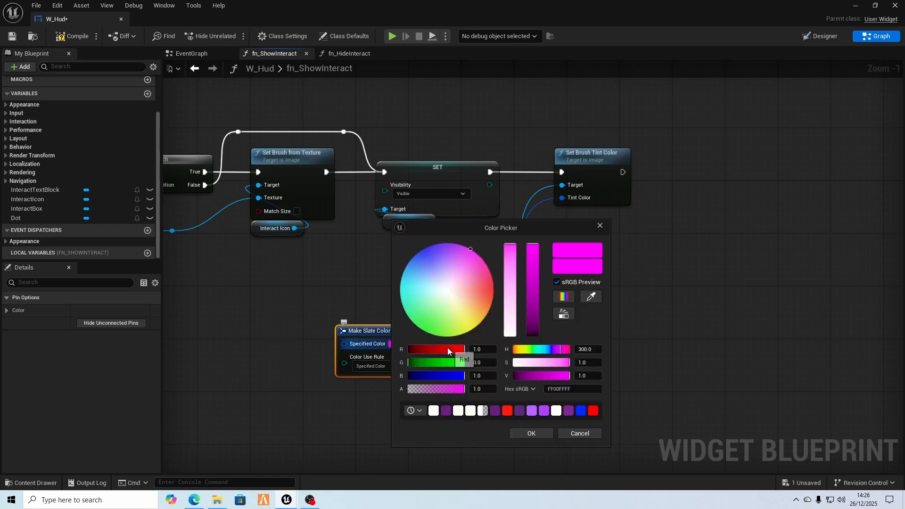
{"action": "left_click_drag", "start_coordinate": [459, 375], "coordinate": [408, 375]}
{"action": "left_click", "coordinate": [531, 434]}
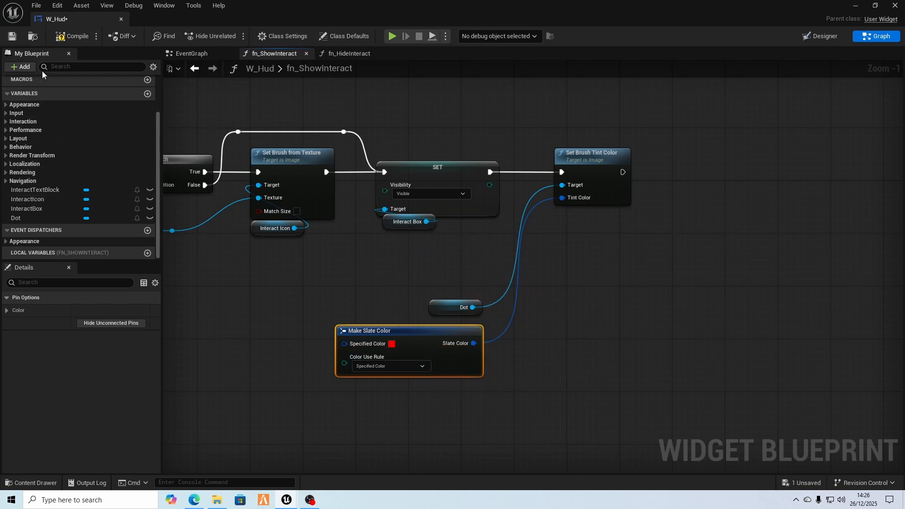
In fn_HideInteract, add a Dot reference with a Set Brush Tint Color node placed beside the Interact Box visibility setter
{"action": "scroll", "coordinate": [52, 172], "scroll_direction": "up", "scroll_amount": 2}
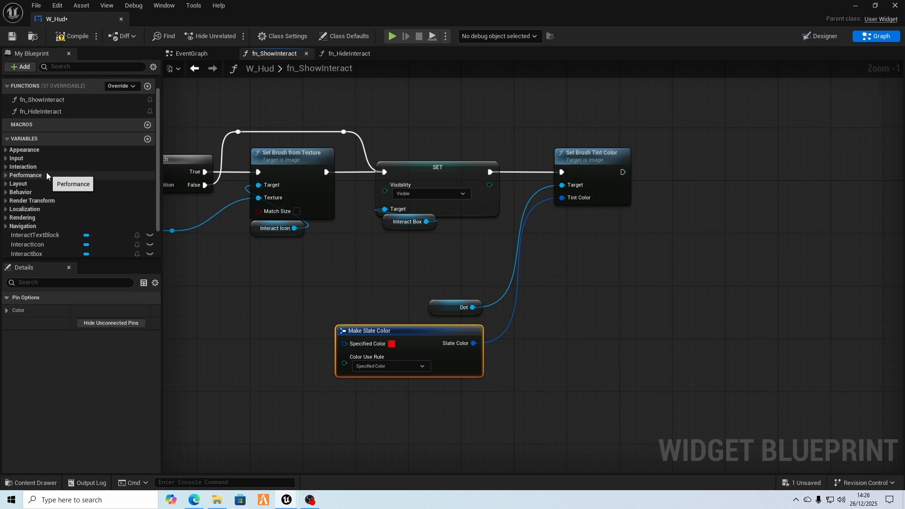
{"action": "double_click", "coordinate": [43, 113]}
{"action": "right_click_drag", "start_coordinate": [412, 285], "coordinate": [283, 258]}
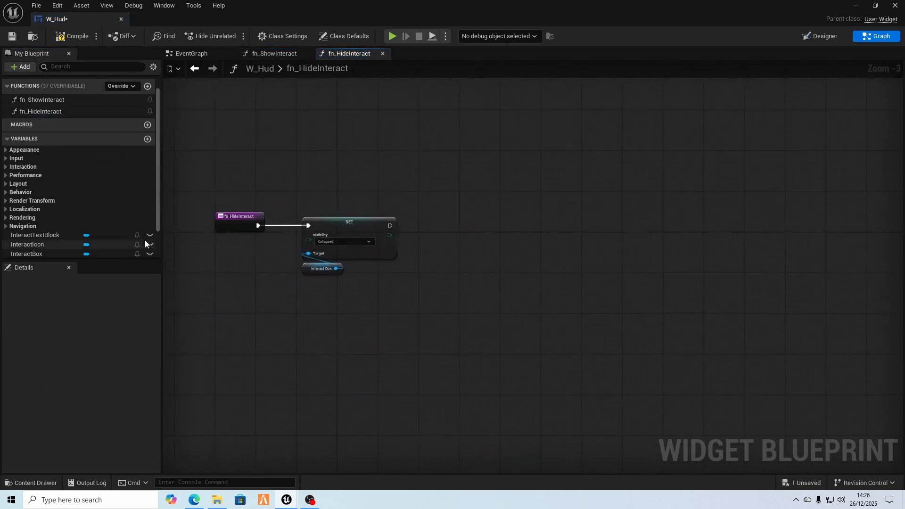
{"action": "scroll", "coordinate": [42, 248], "scroll_direction": "down", "scroll_amount": 2}
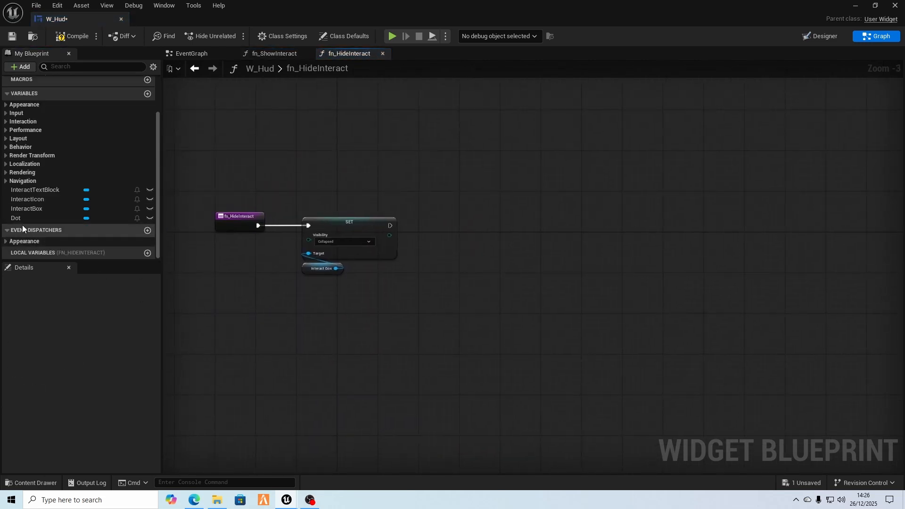
{"action": "left_click_drag", "start_coordinate": [21, 217], "coordinate": [424, 303]}
{"action": "left_click", "coordinate": [351, 360]}
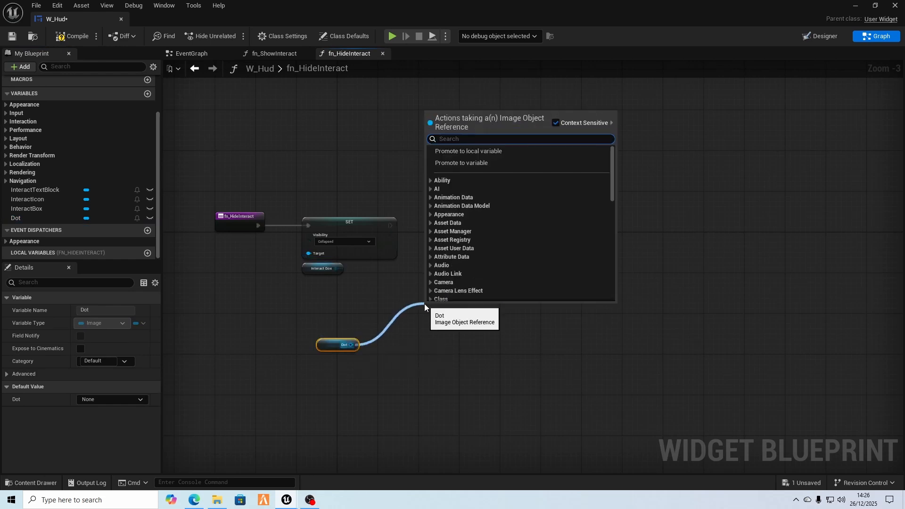
{"action": "type", "text": "set tint"}
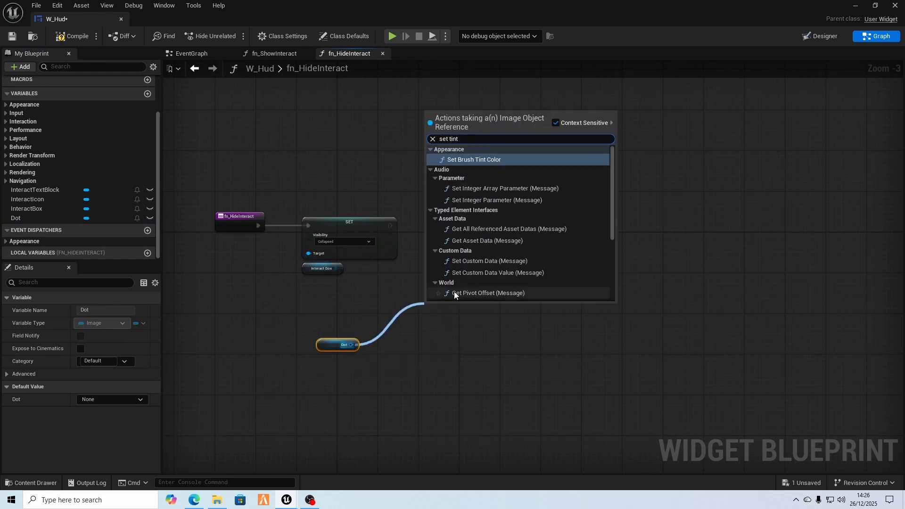
{"action": "left_click", "coordinate": [487, 159]}
{"action": "left_click_drag", "start_coordinate": [464, 307], "coordinate": [463, 211]}
Run fn_HideInteract's tint node after the visibility setter and feed its Tint Color from a Make Slate Color node set to white
{"action": "mouse_move", "coordinate": [390, 225]}
{"action": "left_mouse_down"}
{"action": "mouse_move", "coordinate": [435, 226]}
{"action": "mouse_move", "coordinate": [442, 301]}
{"action": "mouse_move", "coordinate": [431, 315]}
{"action": "left_mouse_up"}
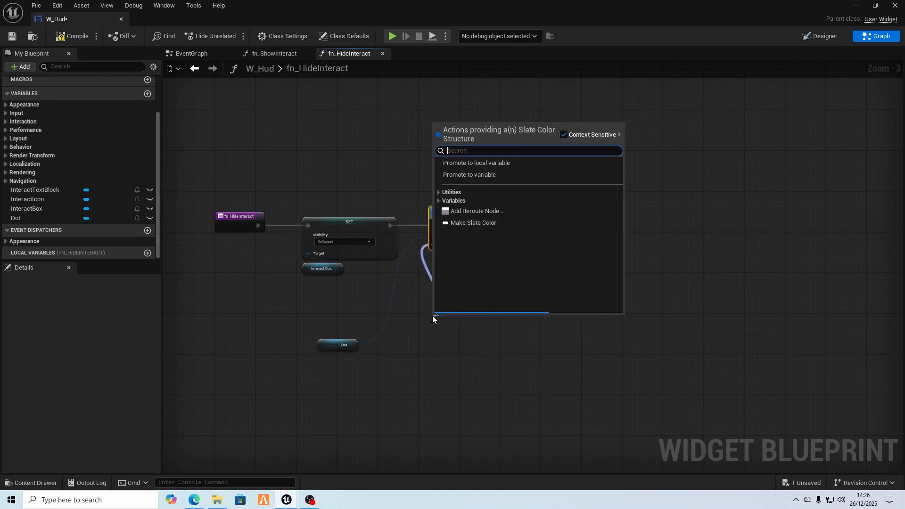
{"action": "type", "text": "make"}
{"action": "left_click", "coordinate": [476, 164]}
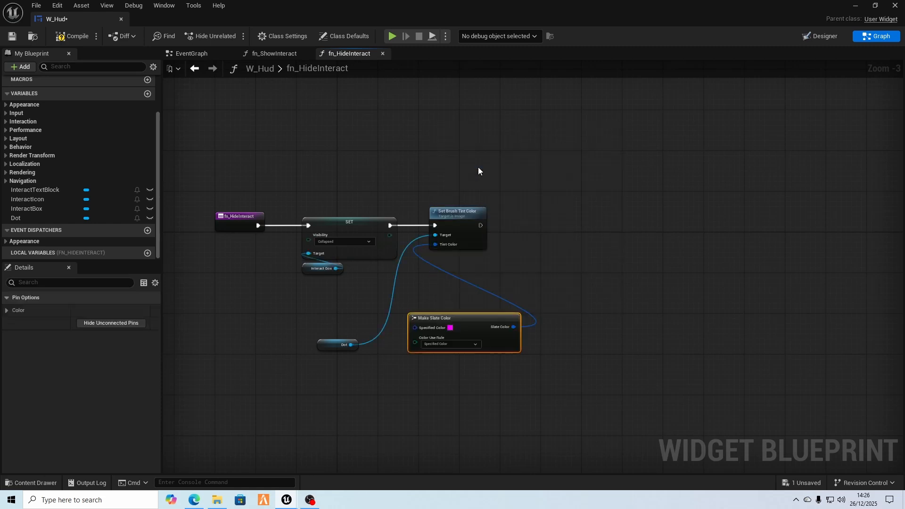
{"action": "left_click", "coordinate": [450, 328]}
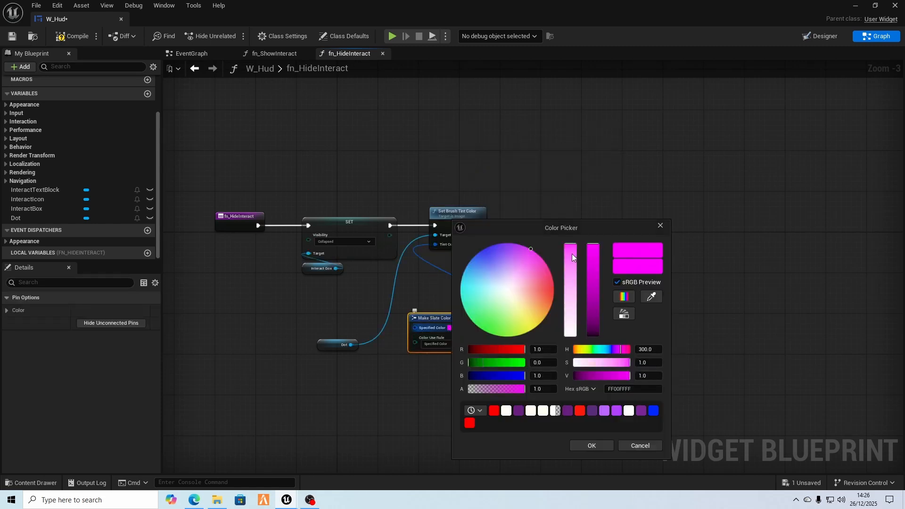
{"action": "left_click", "coordinate": [569, 334]}
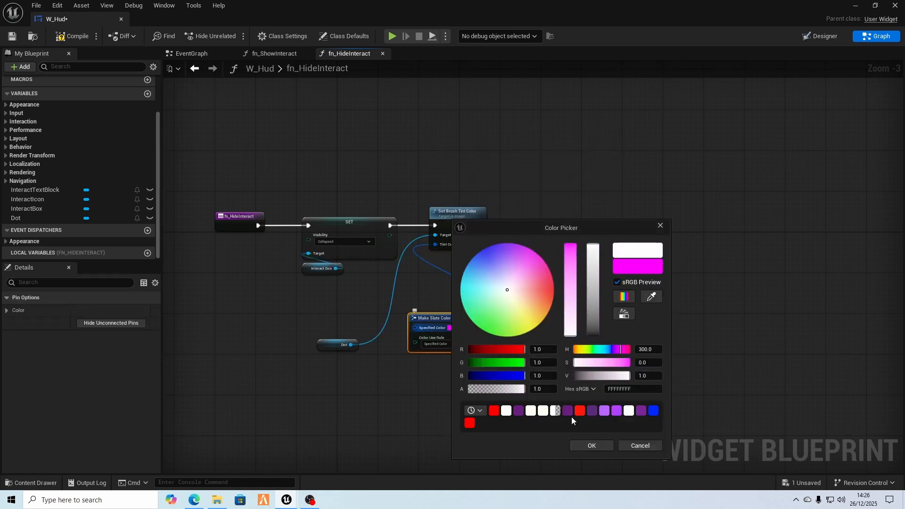
{"action": "left_click", "coordinate": [590, 444]}
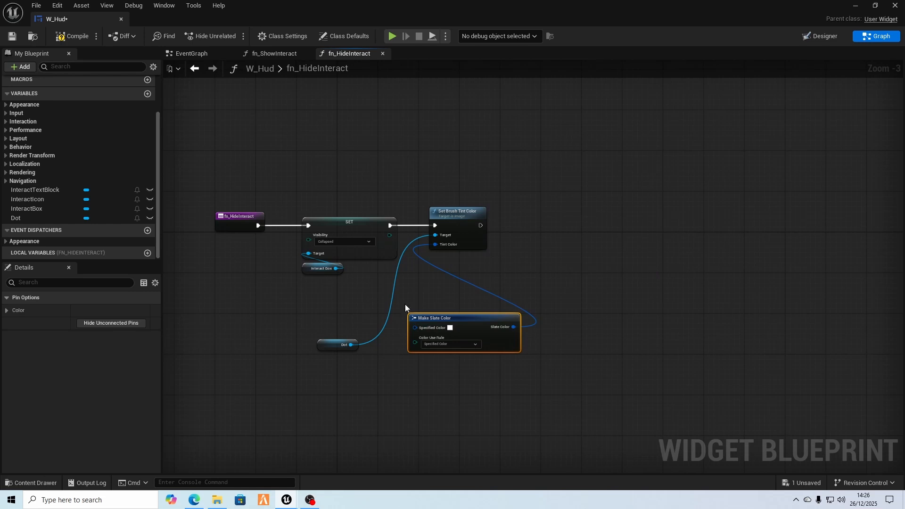
Compile and save W_Hud, and return to the level
{"action": "left_click", "coordinate": [71, 36]}
{"action": "left_click", "coordinate": [12, 36]}
{"action": "left_click", "coordinate": [853, 5]}
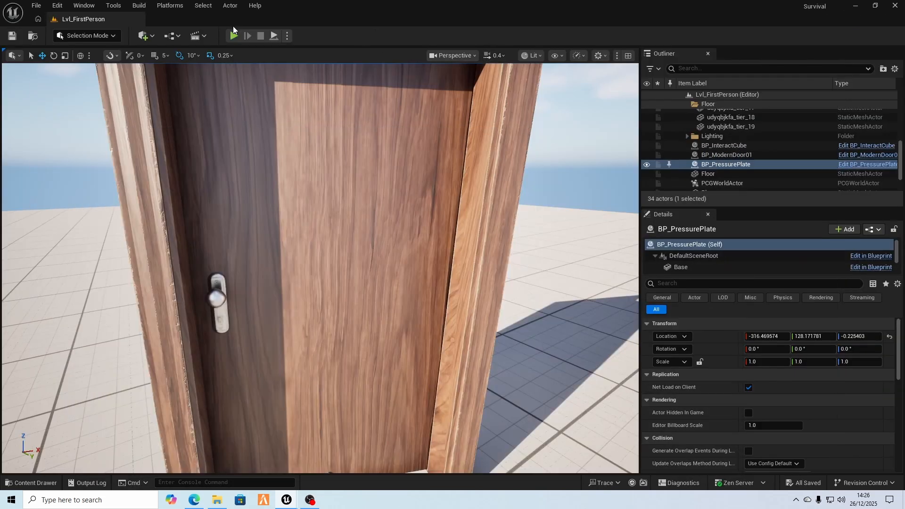
Start a playtest and check the dot's color while approaching and backing away from the wooden door
{"action": "left_click", "coordinate": [233, 36]}
{"action": "left_click", "coordinate": [319, 163]}
{"action": "key", "text": "w"}
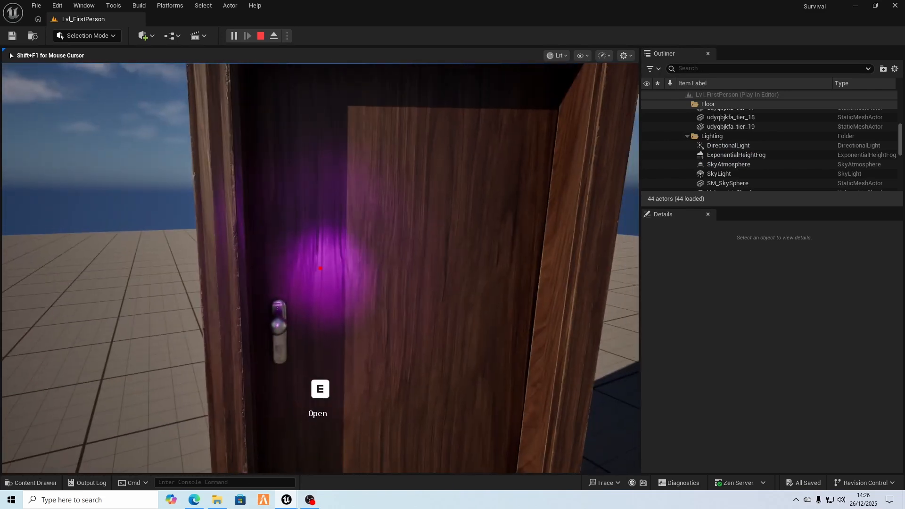
{"action": "key", "text": "s"}
{"action": "key", "text": "w"}
{"action": "key", "text": "s"}
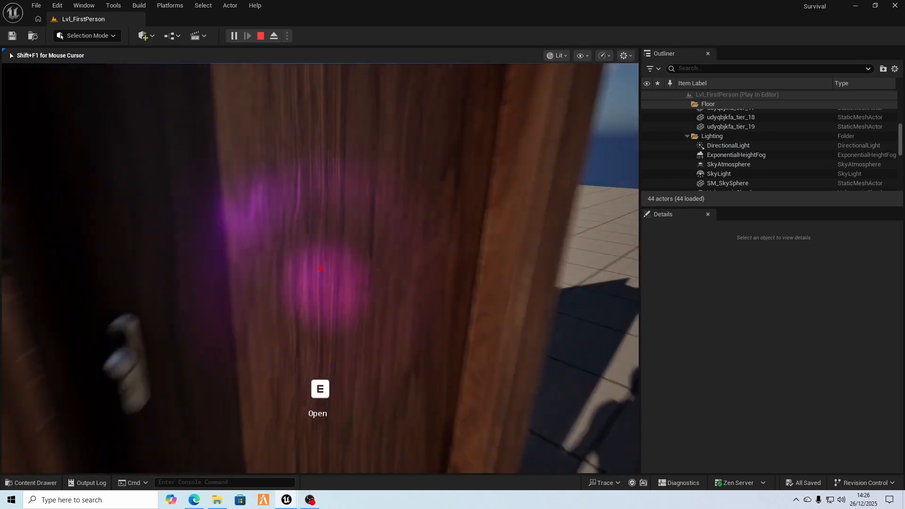
{"action": "key", "text": "w"}
{"action": "key", "text": "s"}
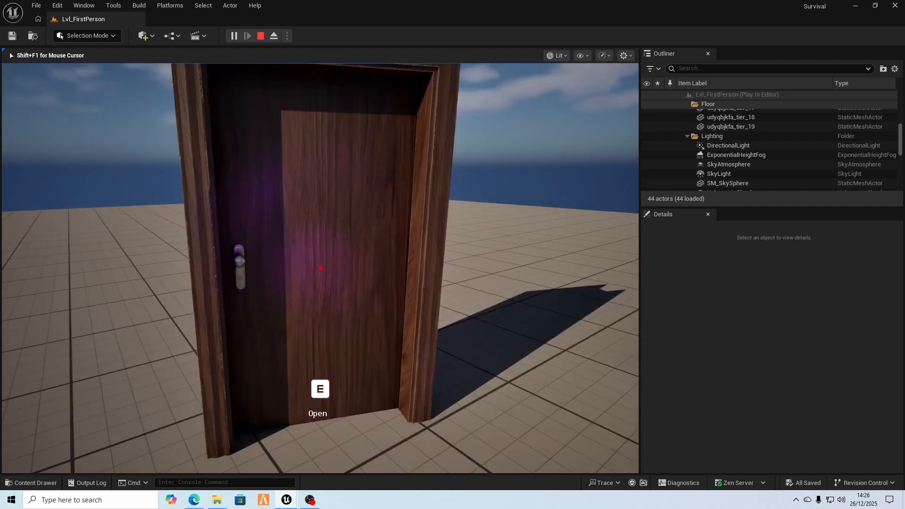
{"action": "key", "text": "w"}
{"action": "key", "text": "s"}
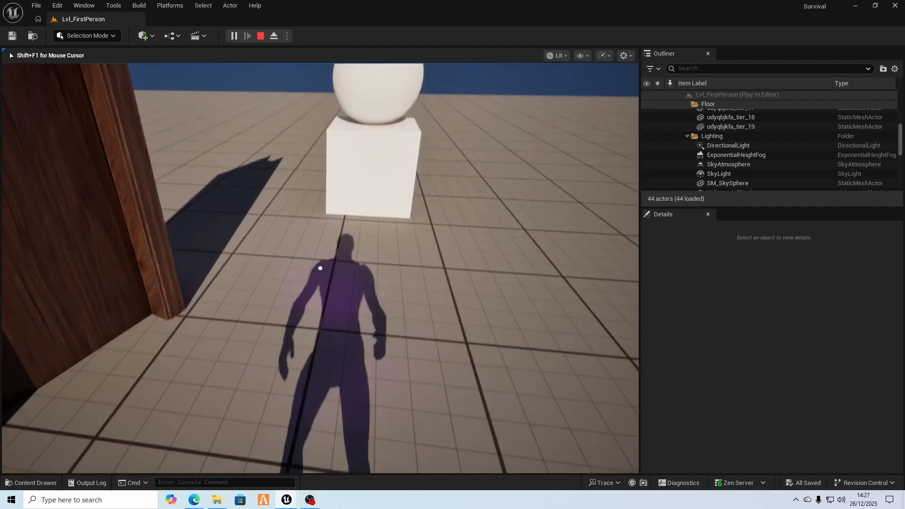
Playtest the dot's color change by approaching and backing away from the interact cube and its sphere
{"action": "key", "text": "w"}
{"action": "key", "text": "w"}
{"action": "key", "text": "s"}
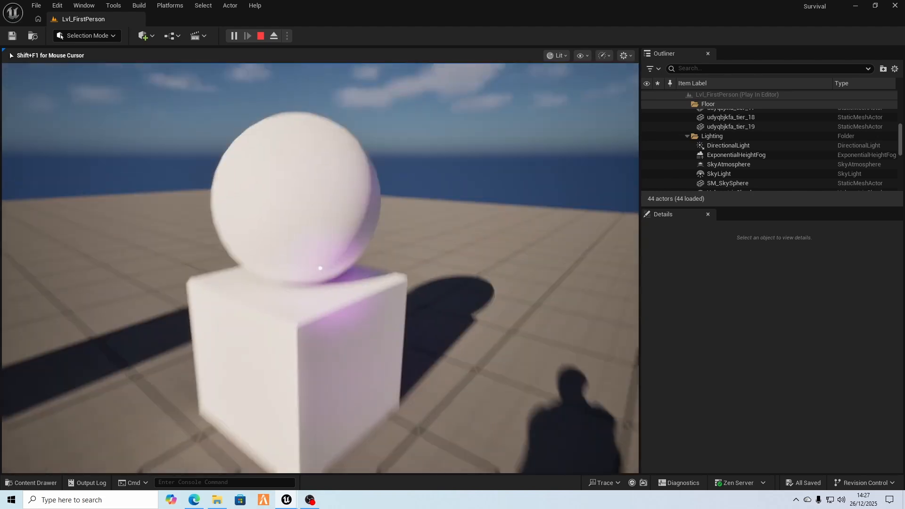
{"action": "key", "text": "w"}
{"action": "key", "text": "s"}
{"action": "key", "text": "w"}
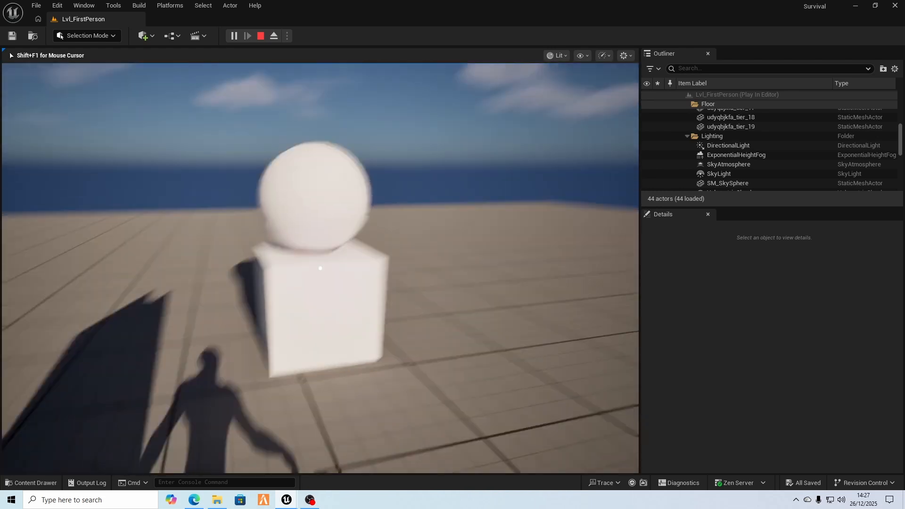
{"action": "key", "text": "w"}
{"action": "key", "text": "d"}
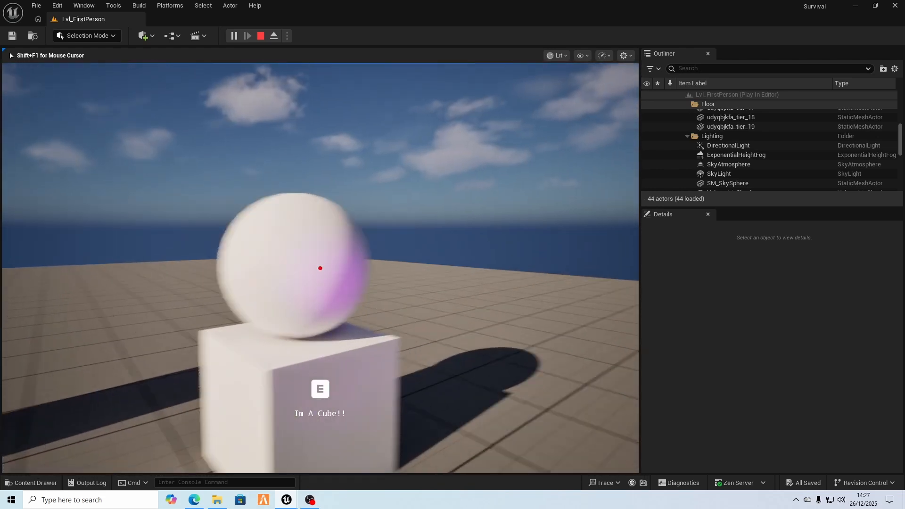
Walk back to the wooden door to recheck the dot's color there, and end the playtest
{"action": "key", "text": "w"}
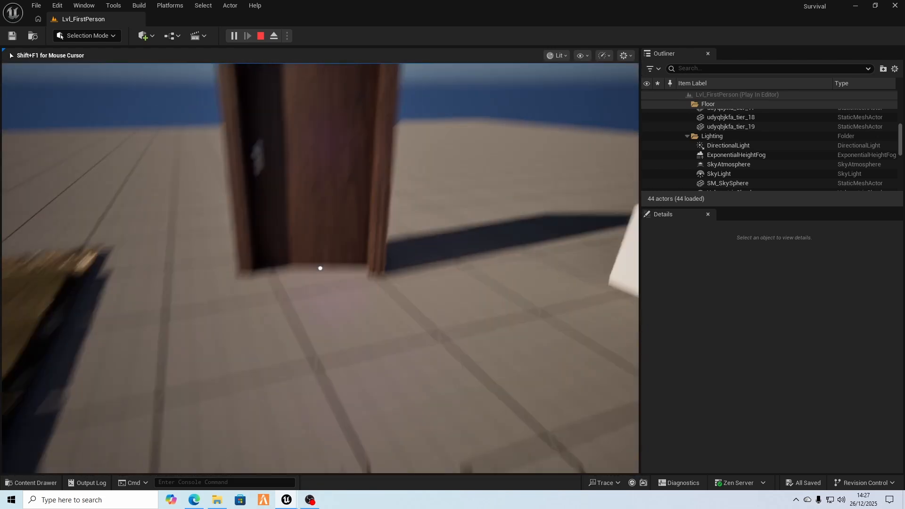
{"action": "key", "text": "s"}
{"action": "key", "text": "w"}
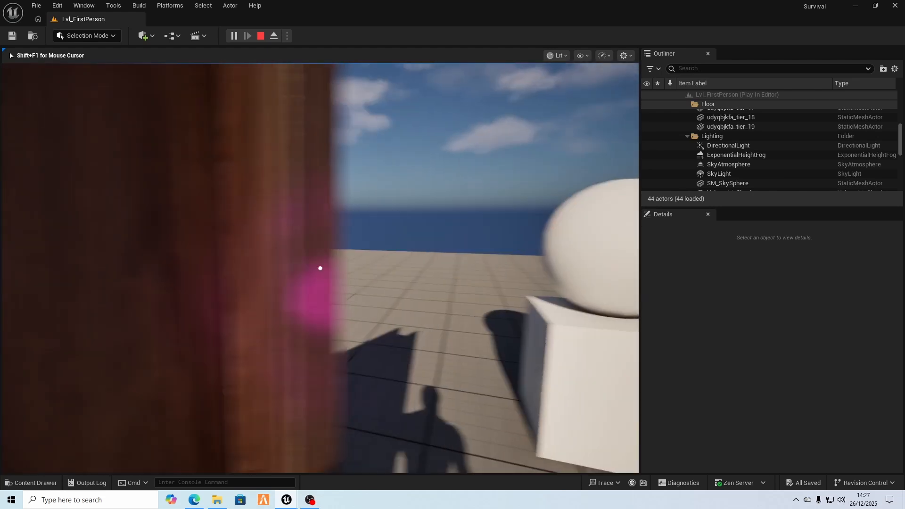
{"action": "key", "text": "s"}
{"action": "key", "text": "w"}
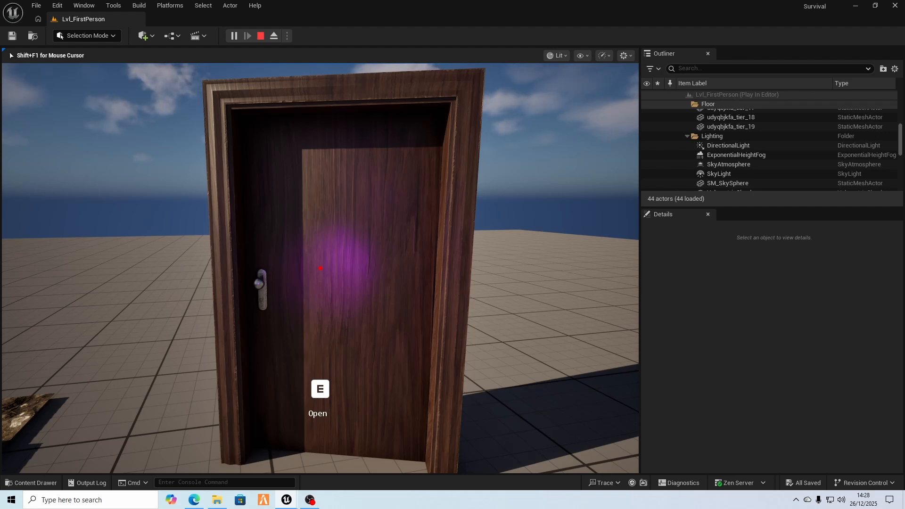
{"action": "key", "text": "Escape"}
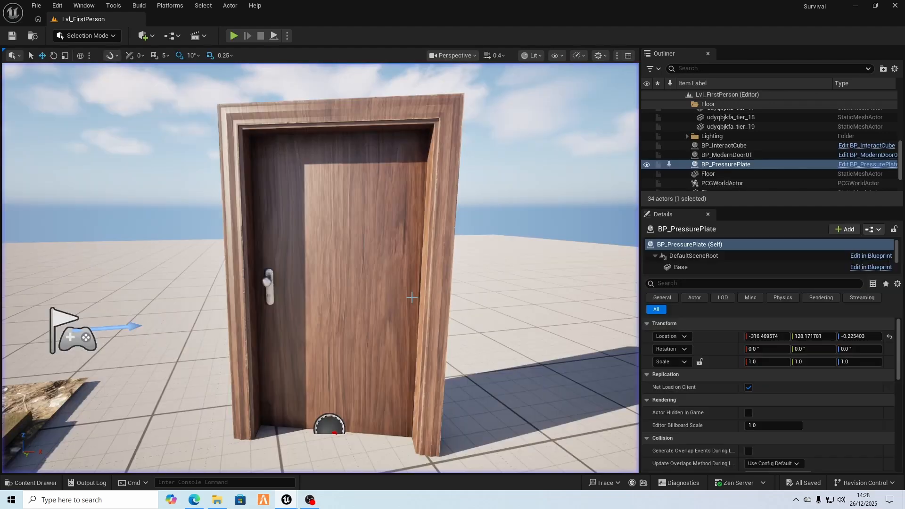